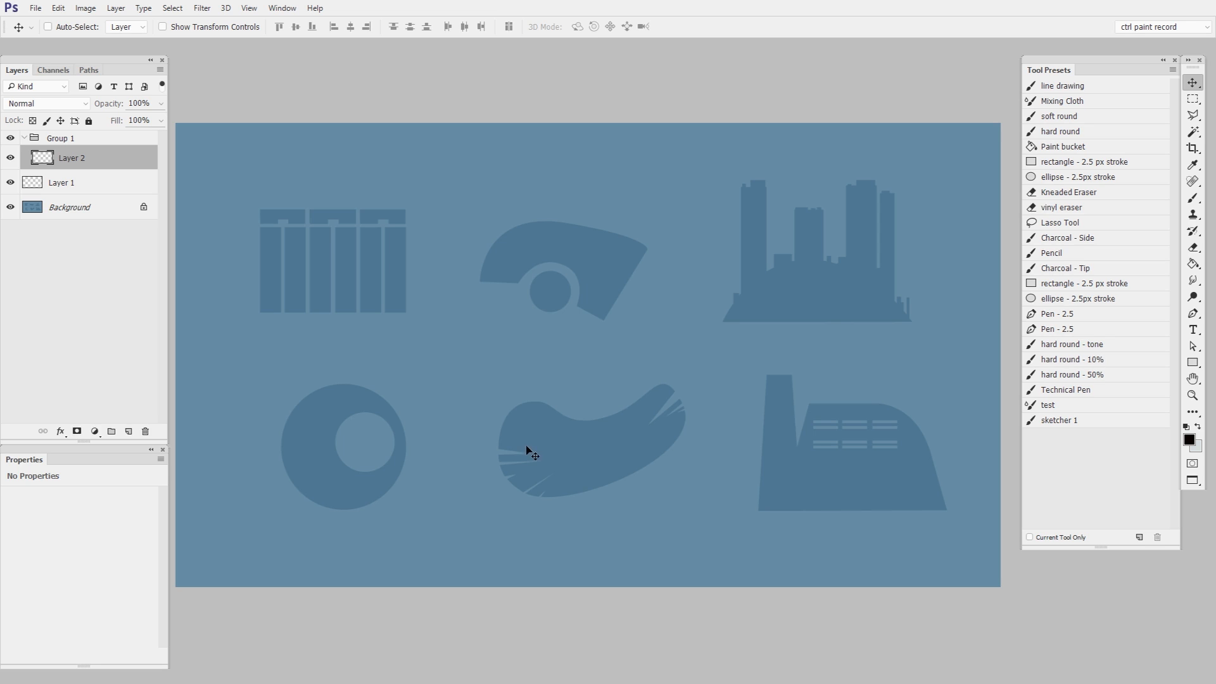
left_click_drag(515, 359, 684, 404)
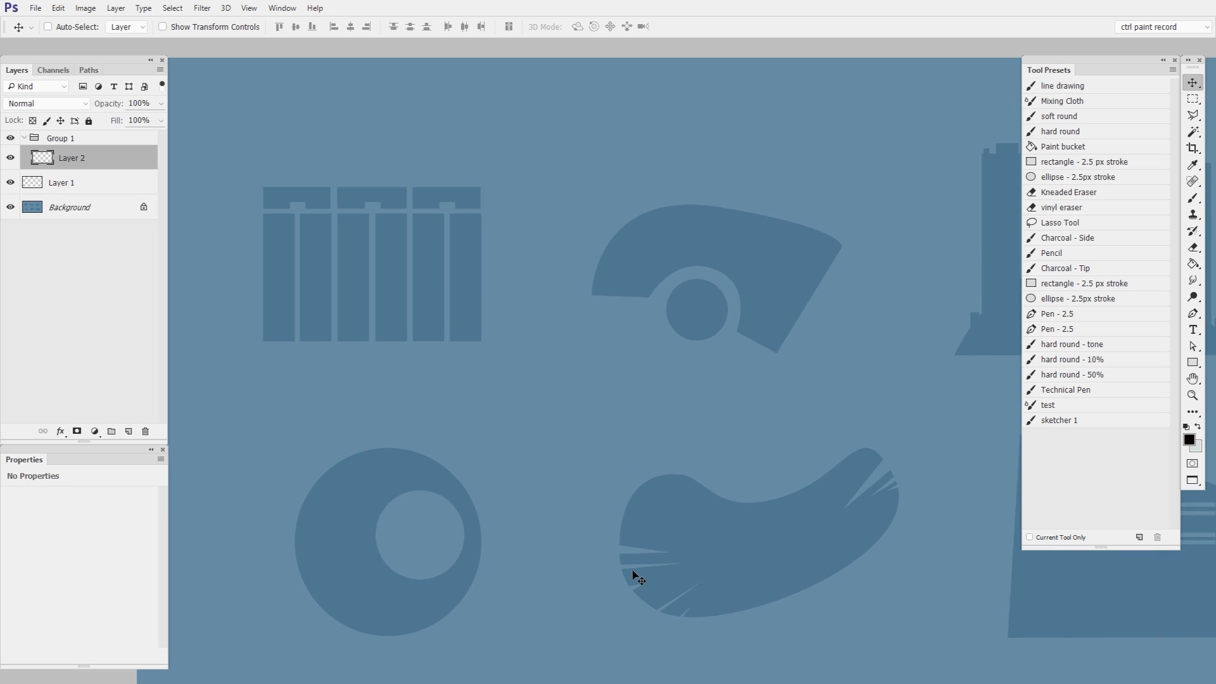
left_click_drag(868, 434, 602, 486)
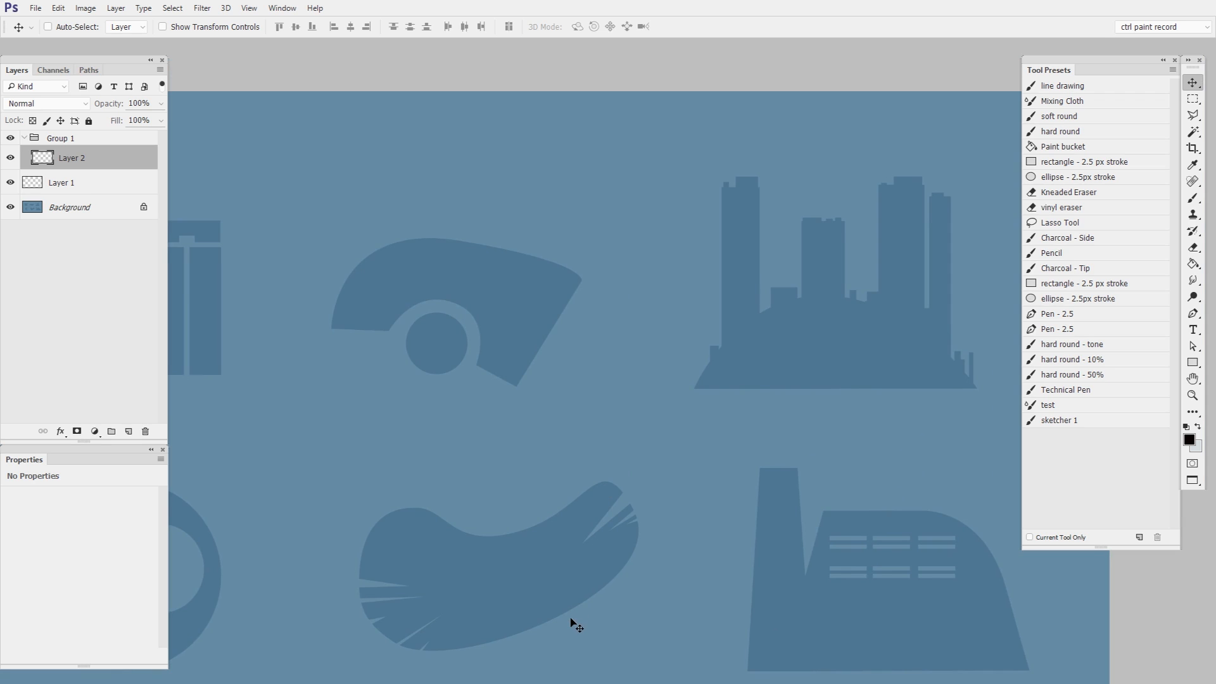
left_click_drag(548, 581, 678, 538)
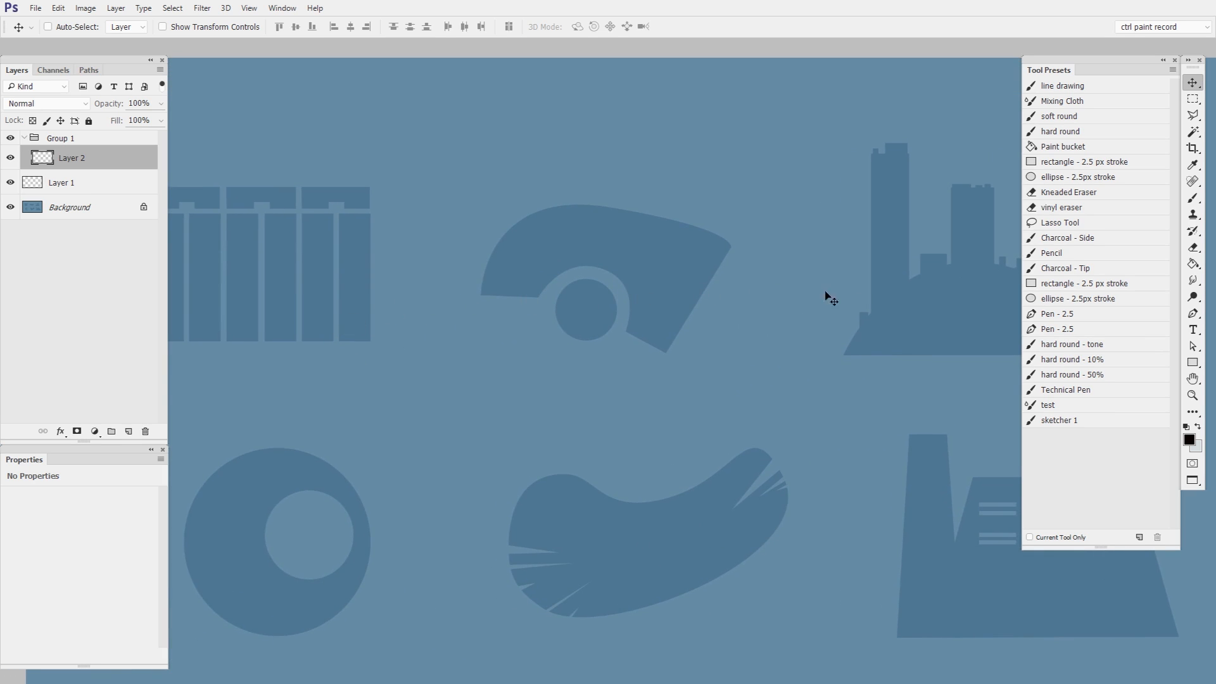
mouse_move(614, 643)
left_mouse_down()
mouse_move(535, 473)
mouse_move(516, 491)
mouse_move(555, 480)
left_mouse_up()
left_click_drag(556, 480, 543, 488)
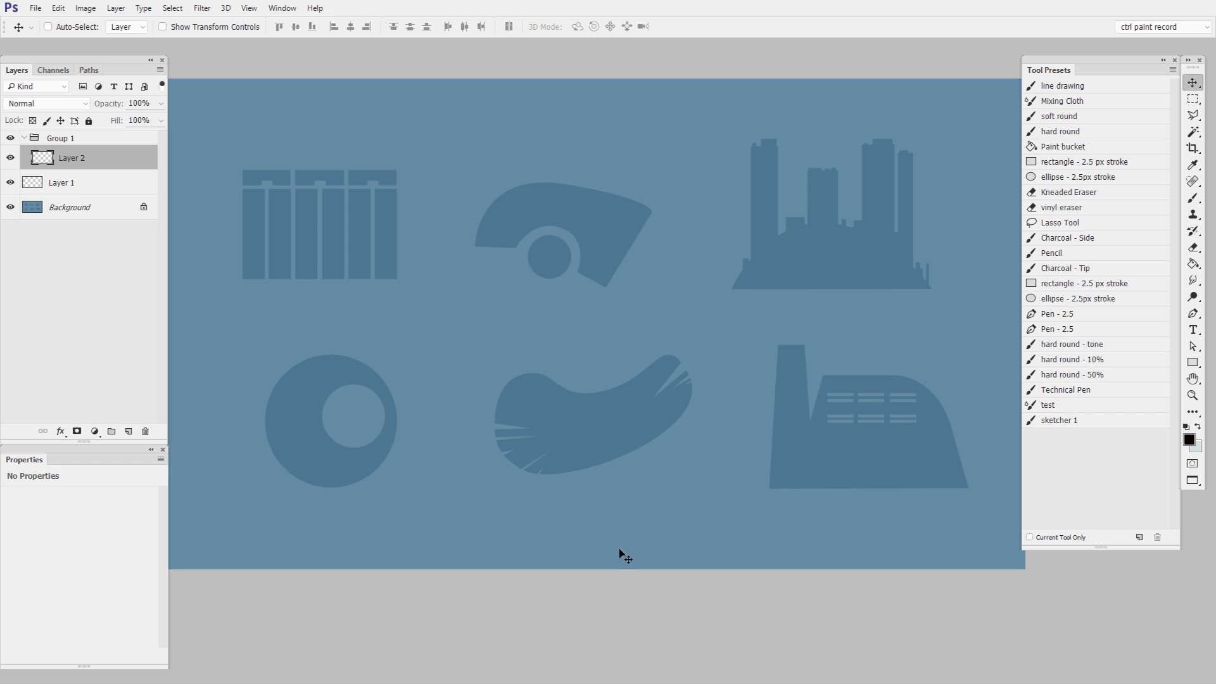
Step: Draw a filled black rectangle, about 74 × 300 px, over the first column of the upper-left silhouette, inside Group 1
key("z")
left_click_drag(317, 234, 619, 379)
left_click(619, 380)
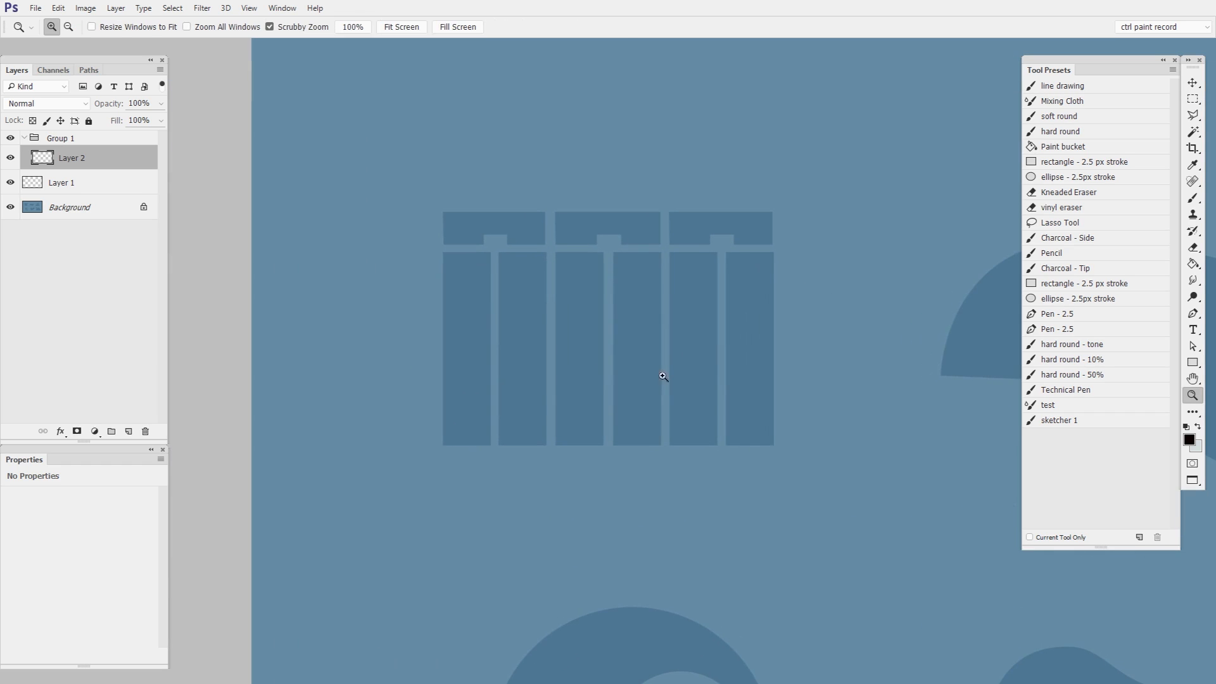
key("v")
left_click(1192, 363)
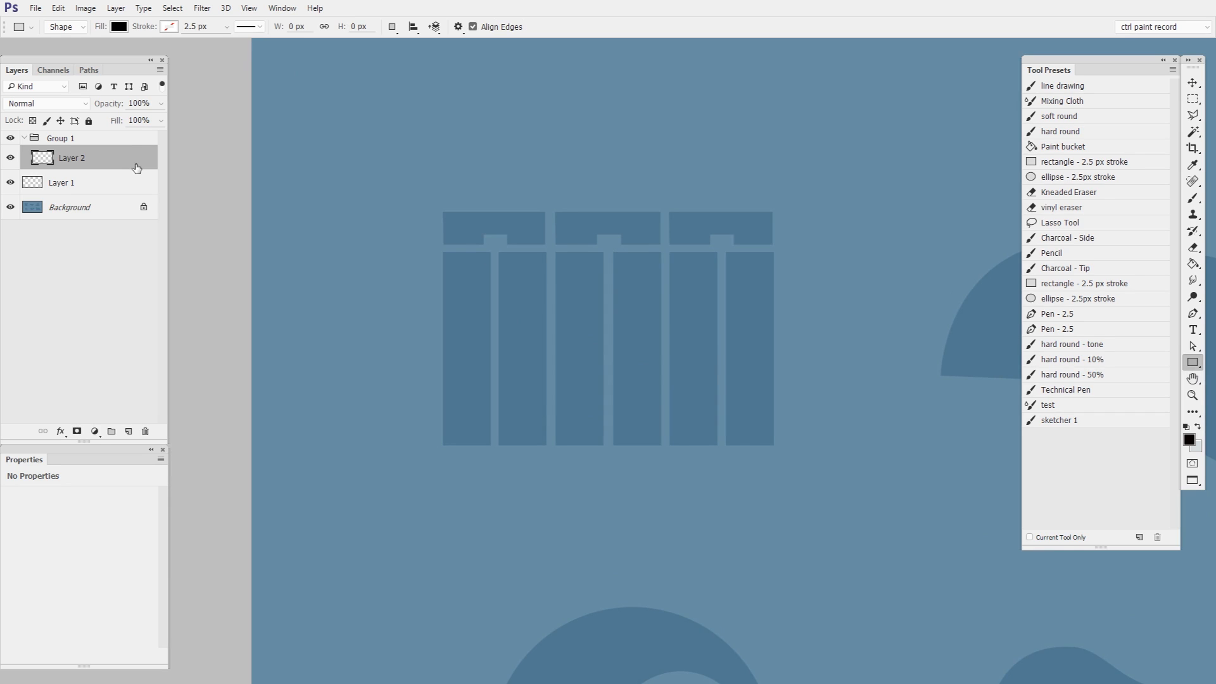
left_click(121, 143)
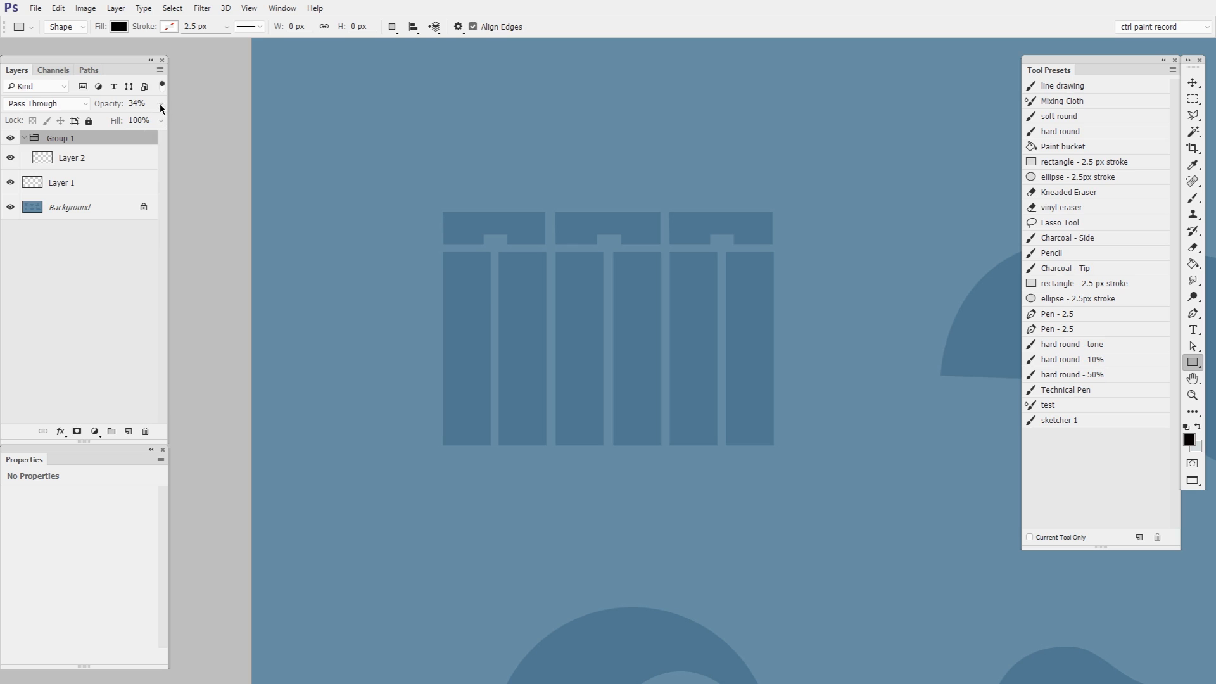
left_click(135, 160)
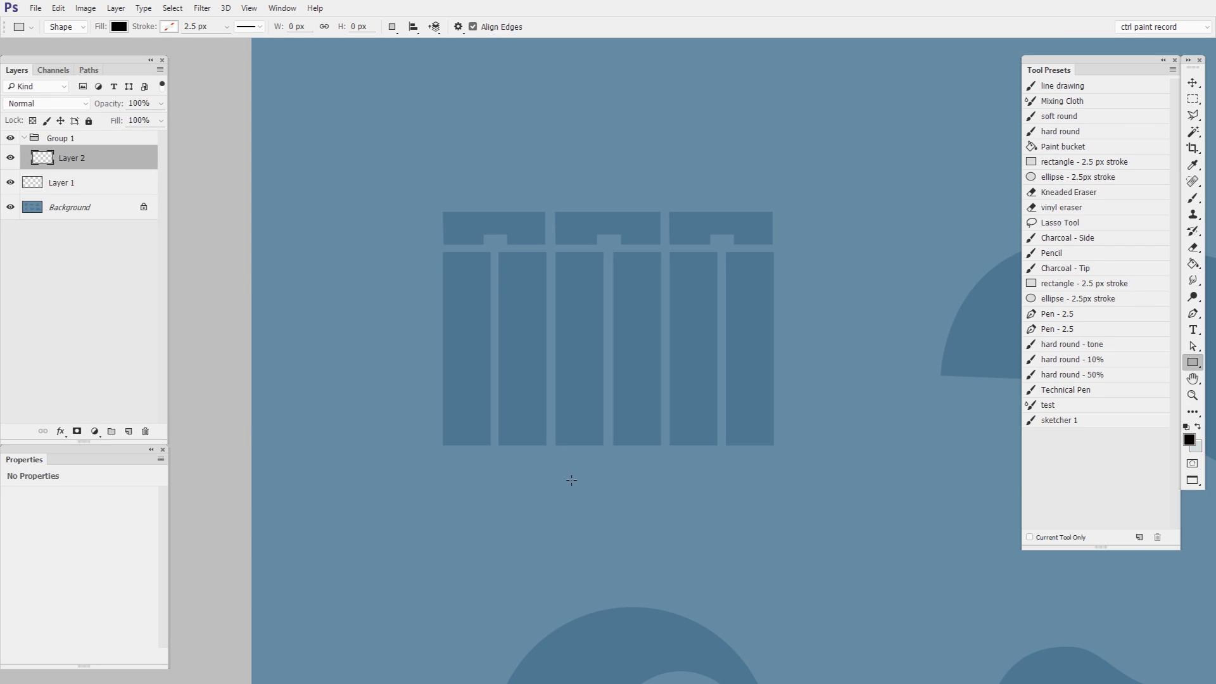
left_click_drag(527, 317, 688, 341)
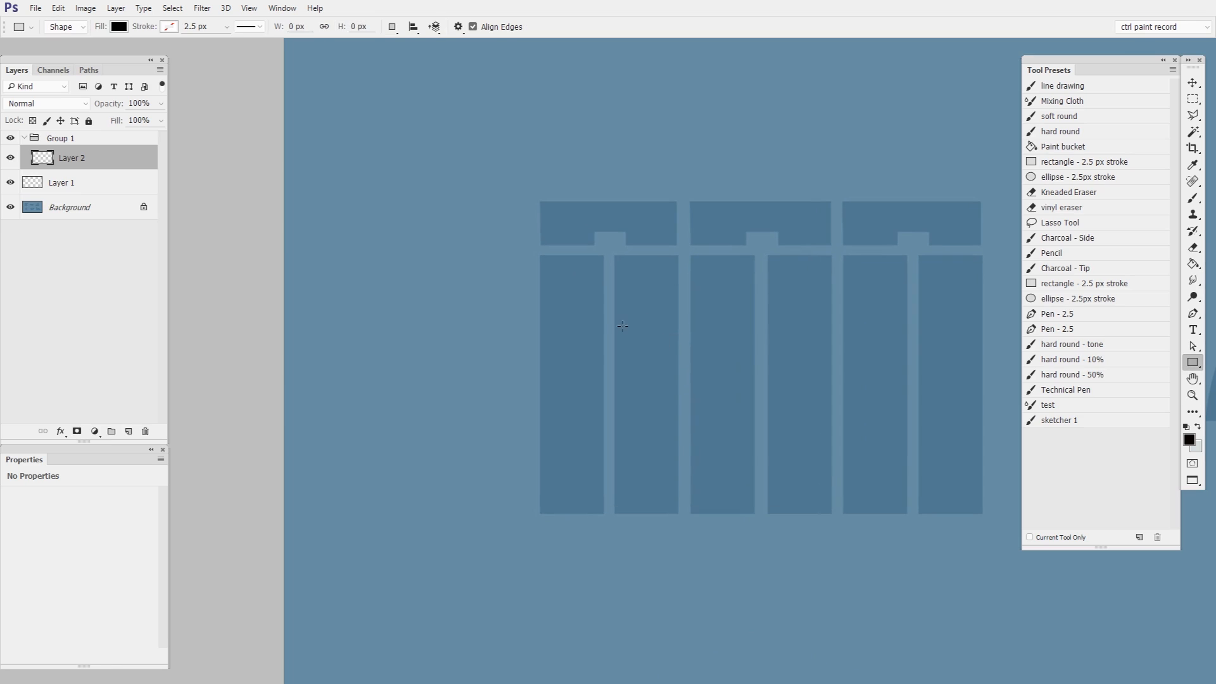
left_click_drag(619, 464, 605, 515)
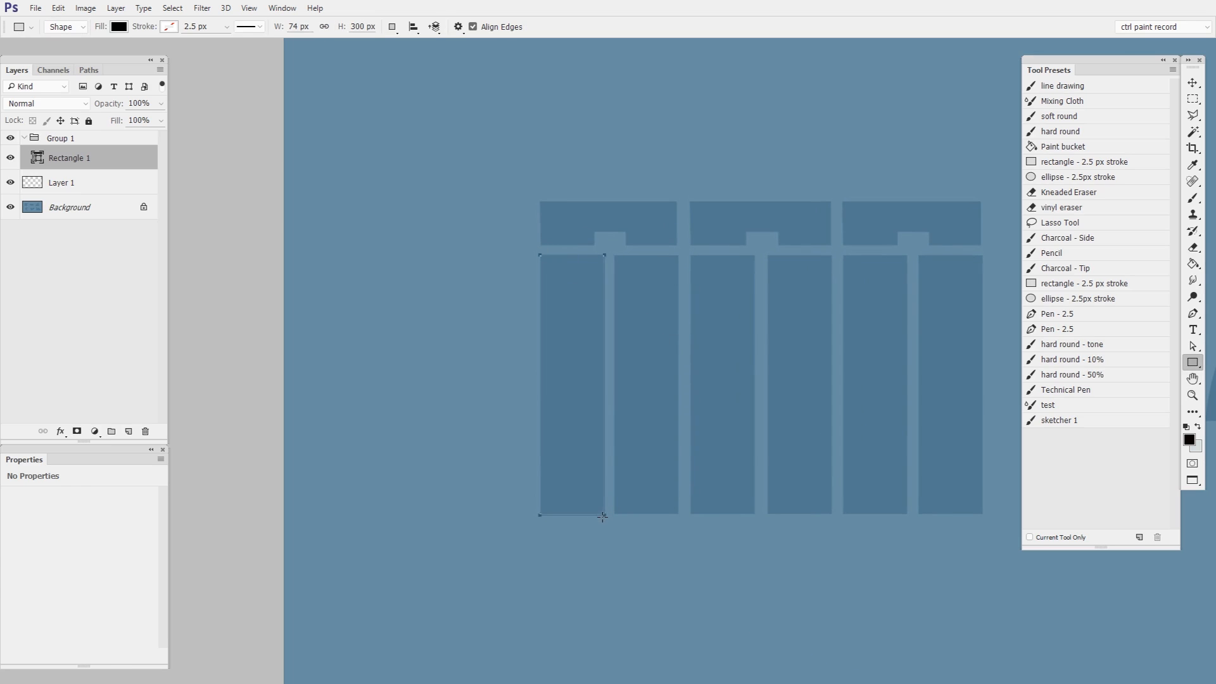
Step: Copy the rectangle onto the other five columns and distribute all six rectangles evenly by their horizontal centers
left_click(1193, 83)
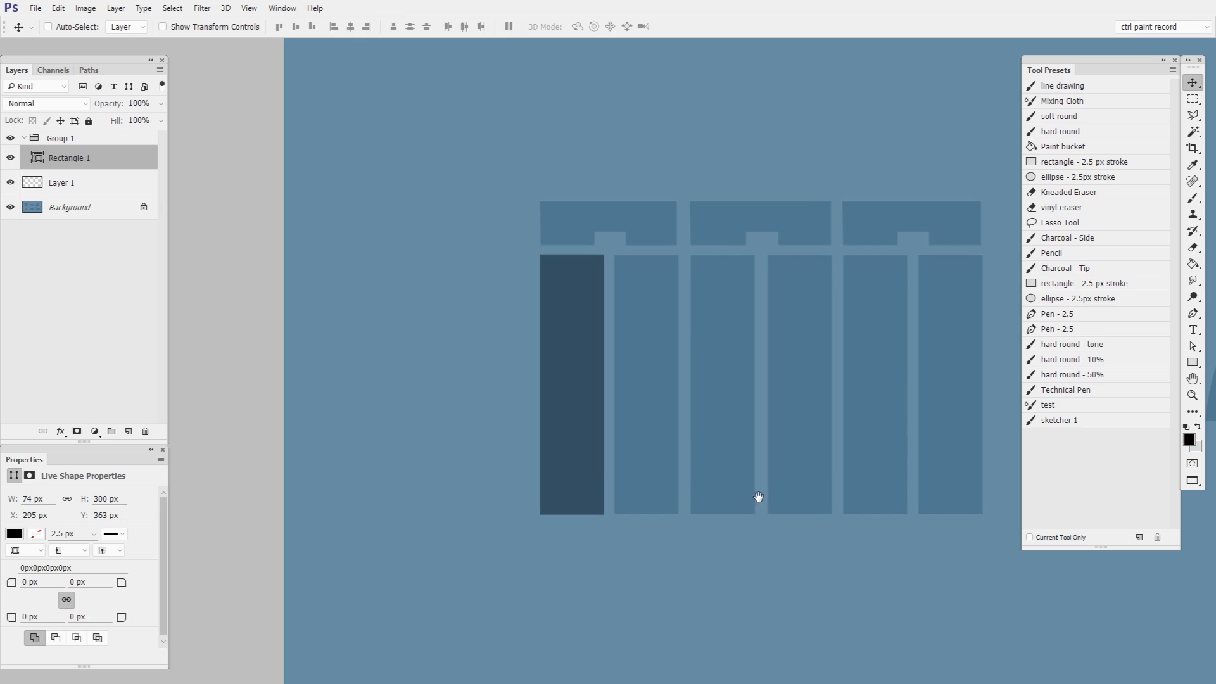
left_click_drag(754, 497, 645, 513)
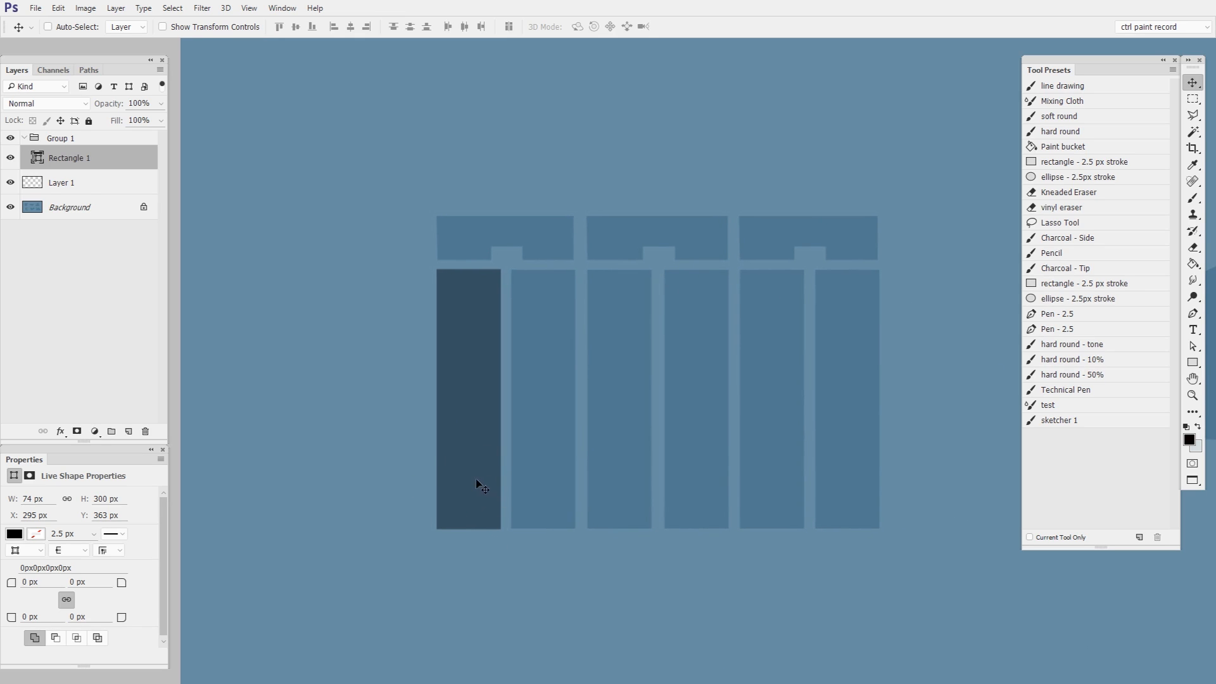
left_click_drag(481, 487, 849, 496)
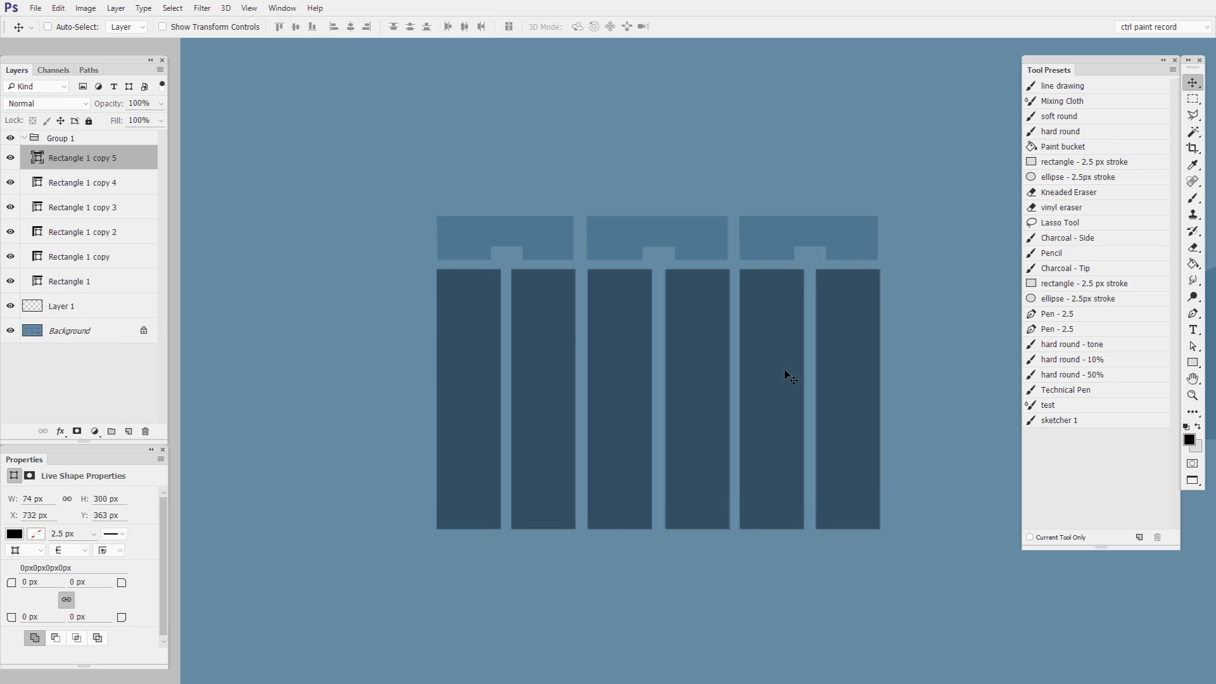
left_click(81, 281, "shift")
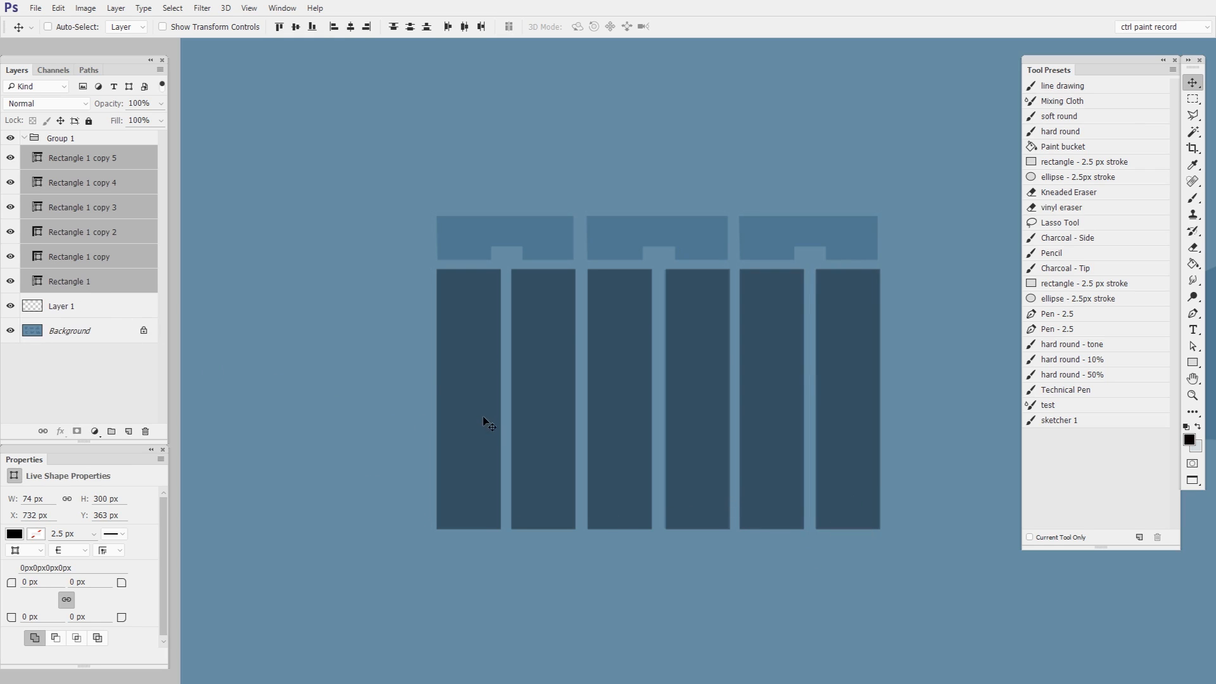
left_click(465, 31)
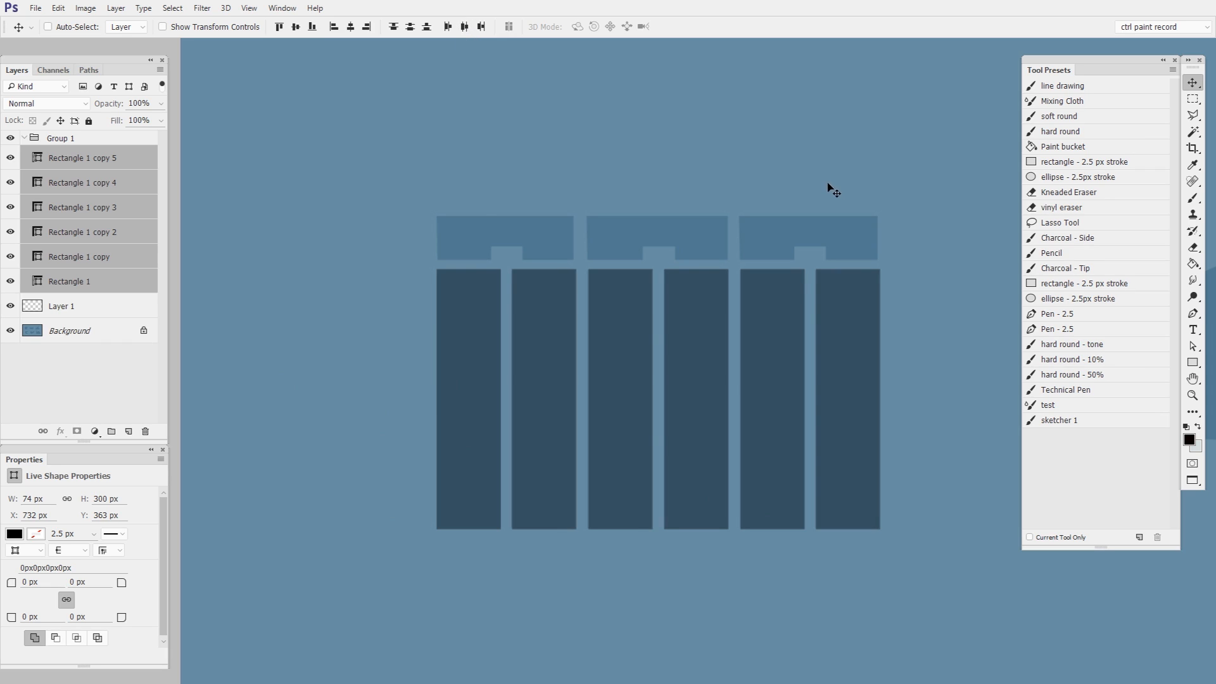
Step: Add a new empty layer in Group 1 above the six rectangle layers
left_click_drag(549, 314, 651, 390)
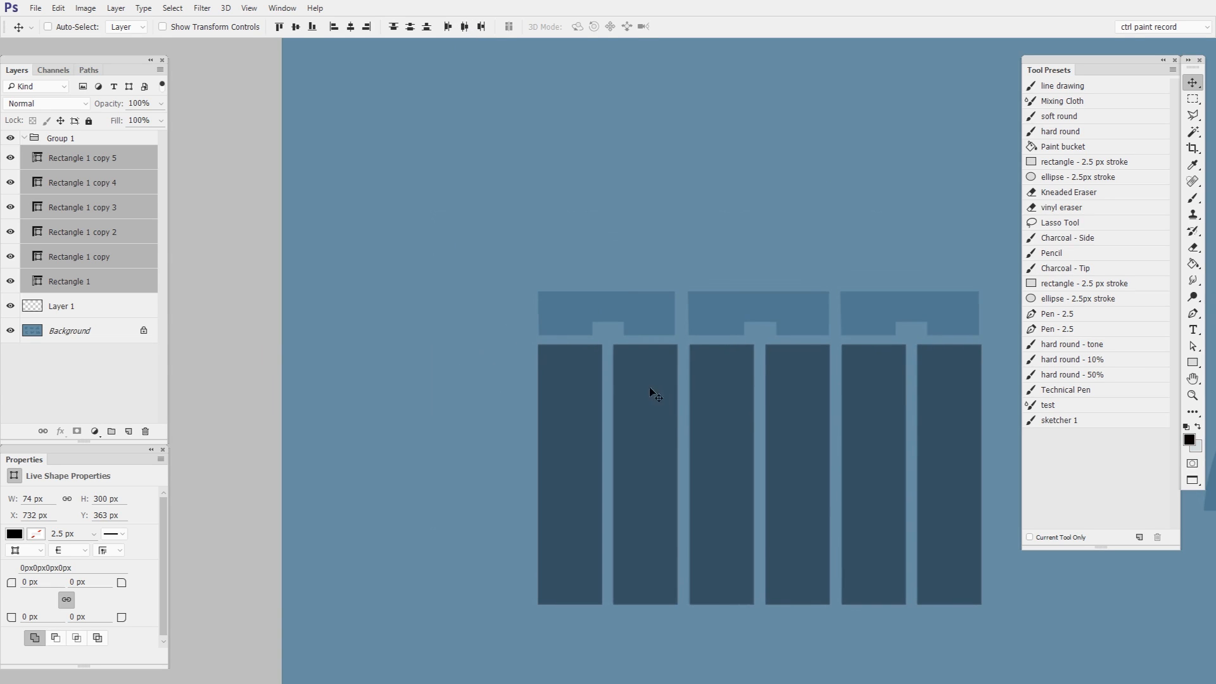
left_click(135, 278)
left_click(143, 160)
key("ctrl+alt+shift+n")
Step: Trace the first notched cap above the columns with the Pen tool as a closed filled shape, about 157 × 51 px
left_click_drag(733, 382, 785, 383)
left_click_drag(602, 380, 736, 409)
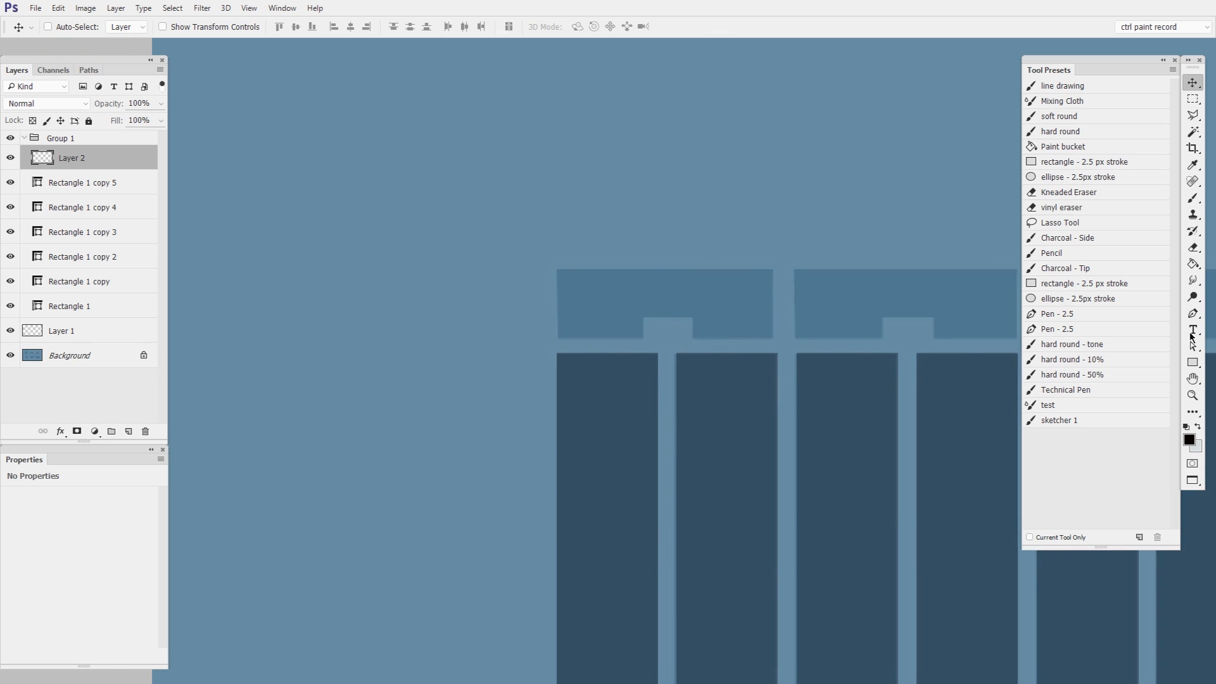
left_click(1193, 313)
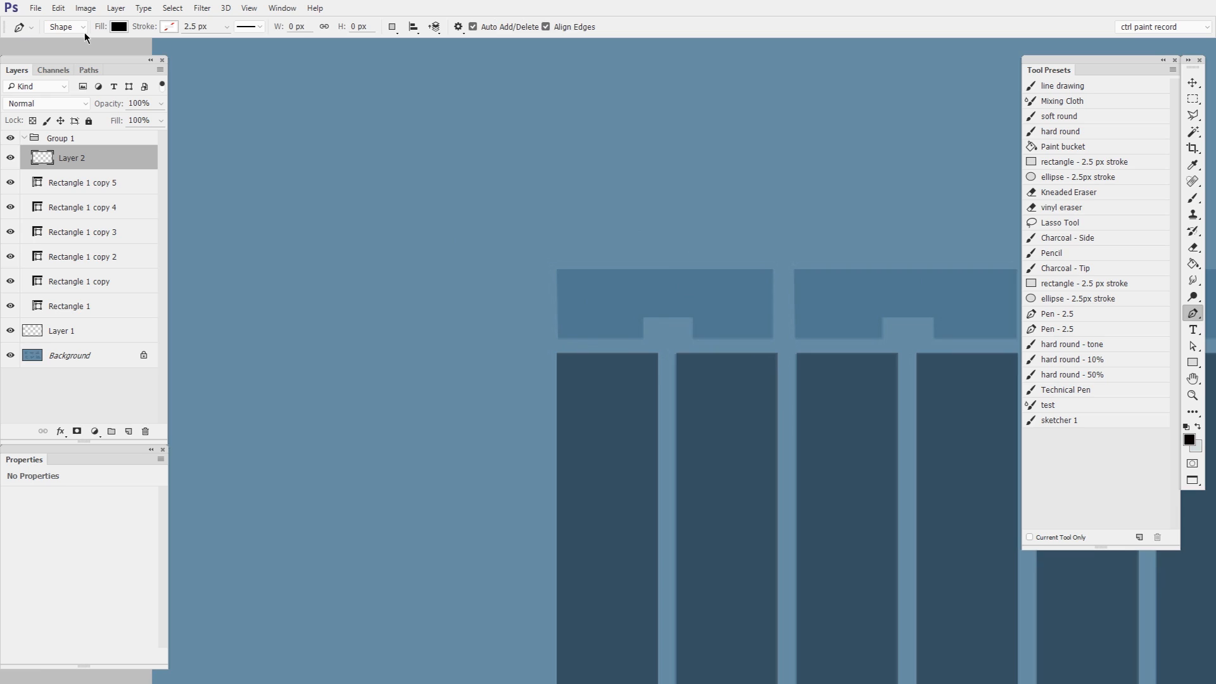
left_click(559, 338)
left_click(557, 269)
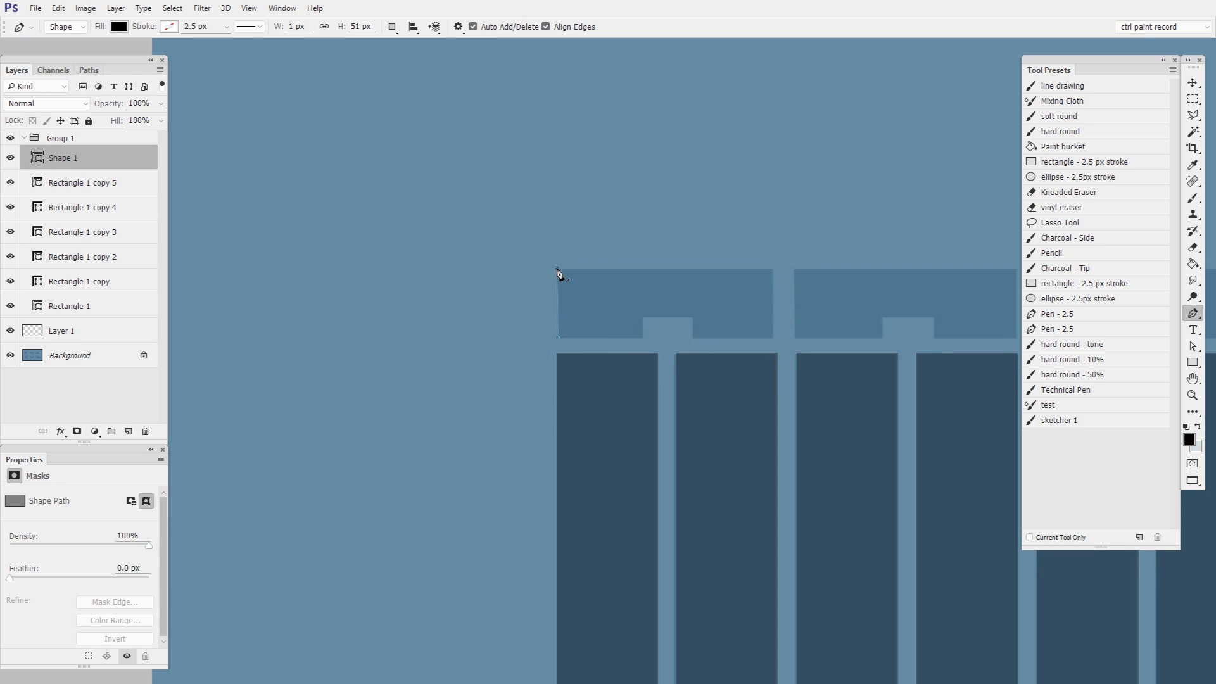
left_click(772, 269)
left_click(772, 338)
left_click(692, 337)
left_click(691, 319)
left_click(643, 318)
left_click(643, 338)
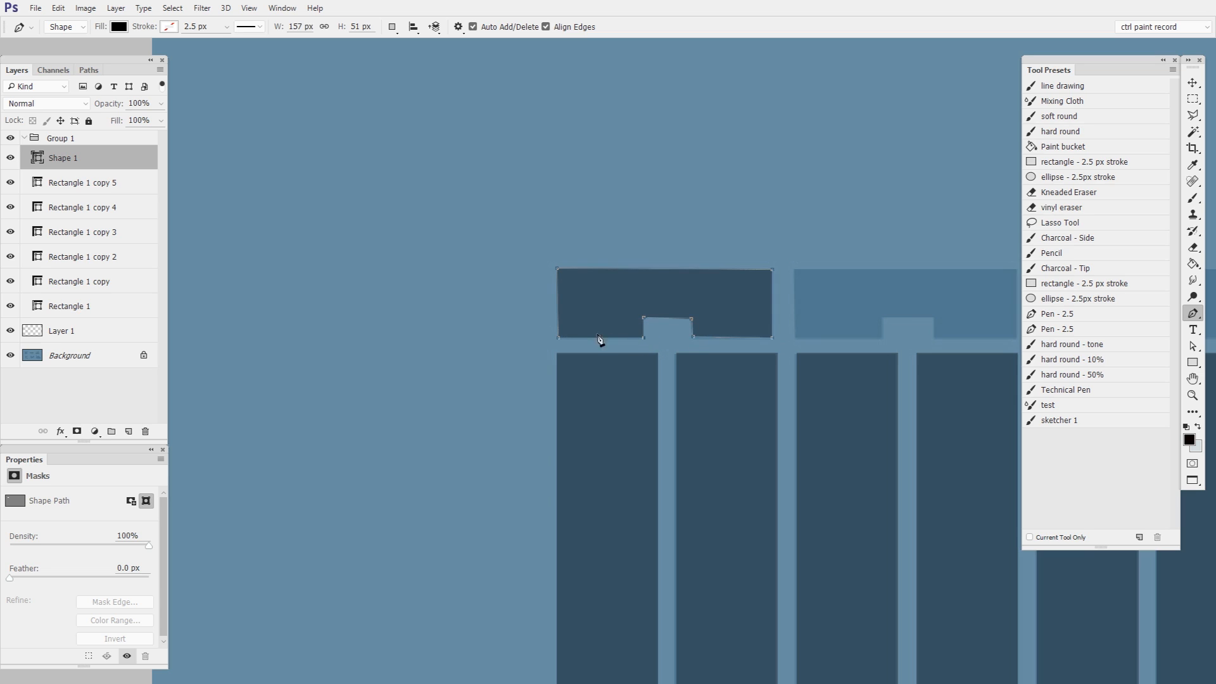
left_click(558, 338)
Step: Move the lower-right corner point of the cap's notch slightly down to level the cap's bottom edge
left_click_drag(831, 279, 855, 295)
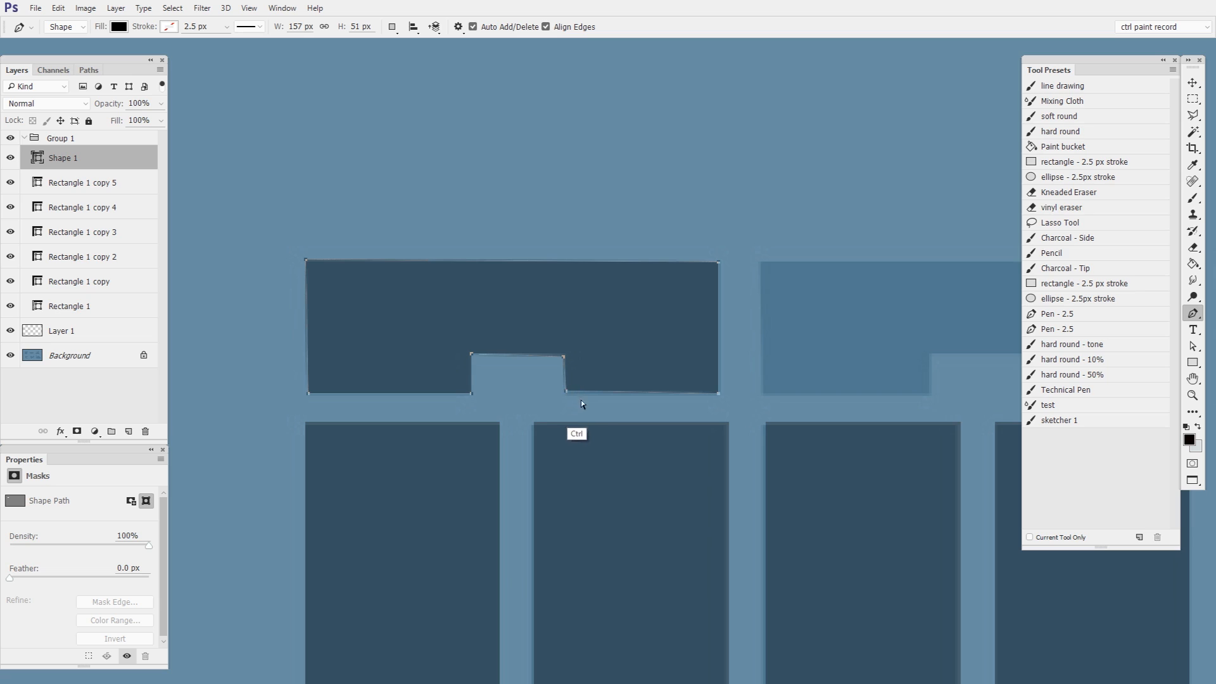
left_click_drag(565, 390, 564, 395)
key("ctrl+minus")
key("ctrl+minus")
key("ctrl+minus")
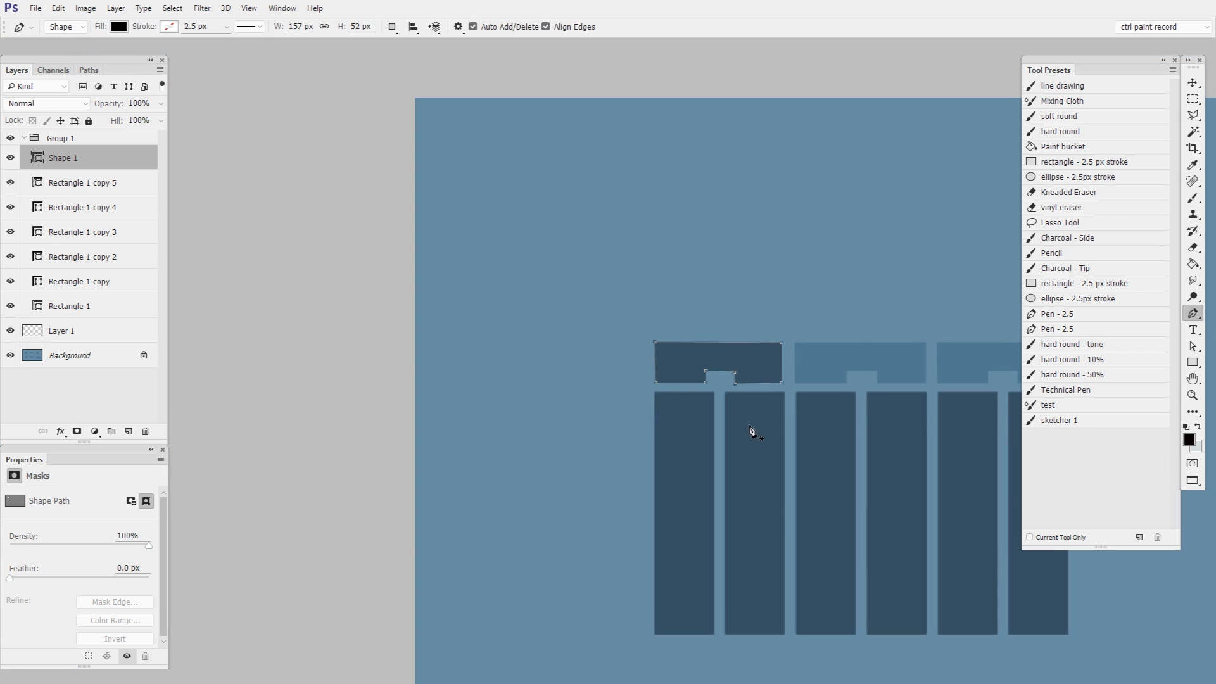
Step: Copy the traced cap onto the second and third caps above the columns
key("v")
left_click_drag(536, 412, 827, 410)
left_click_drag(888, 445, 672, 373)
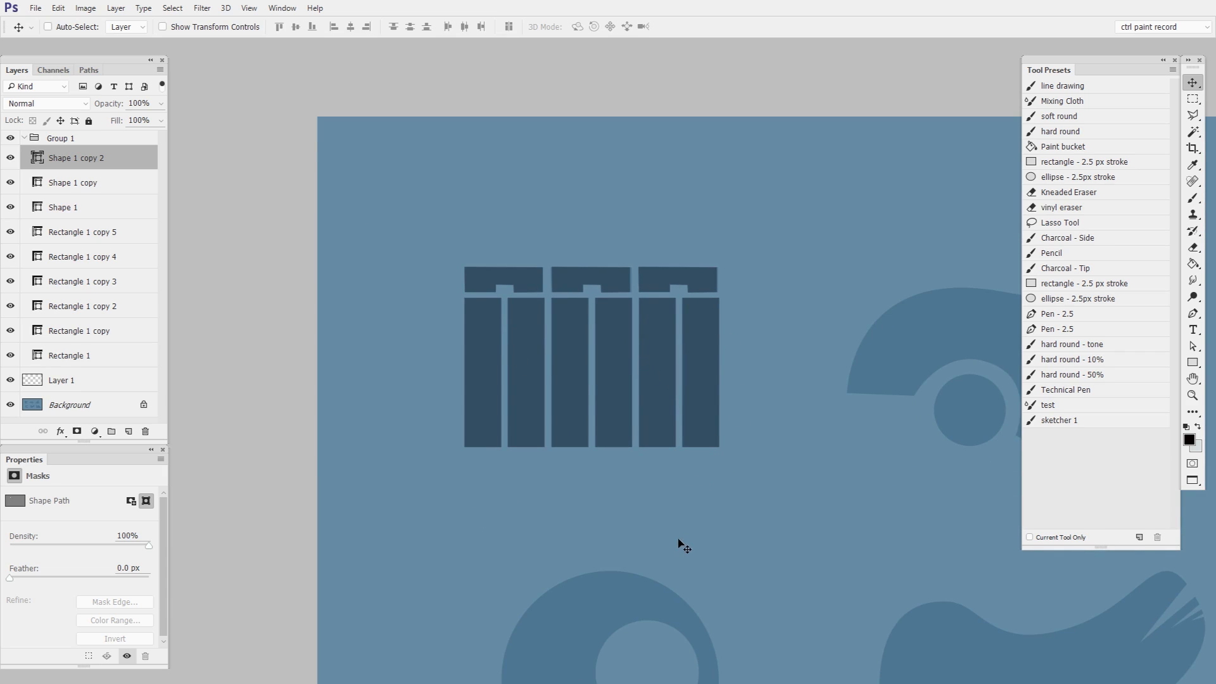
Step: Select the nine column and cap shape layers and try to unite them with the Combine Shapes path operation
left_click(102, 358)
left_click(101, 163, "shift")
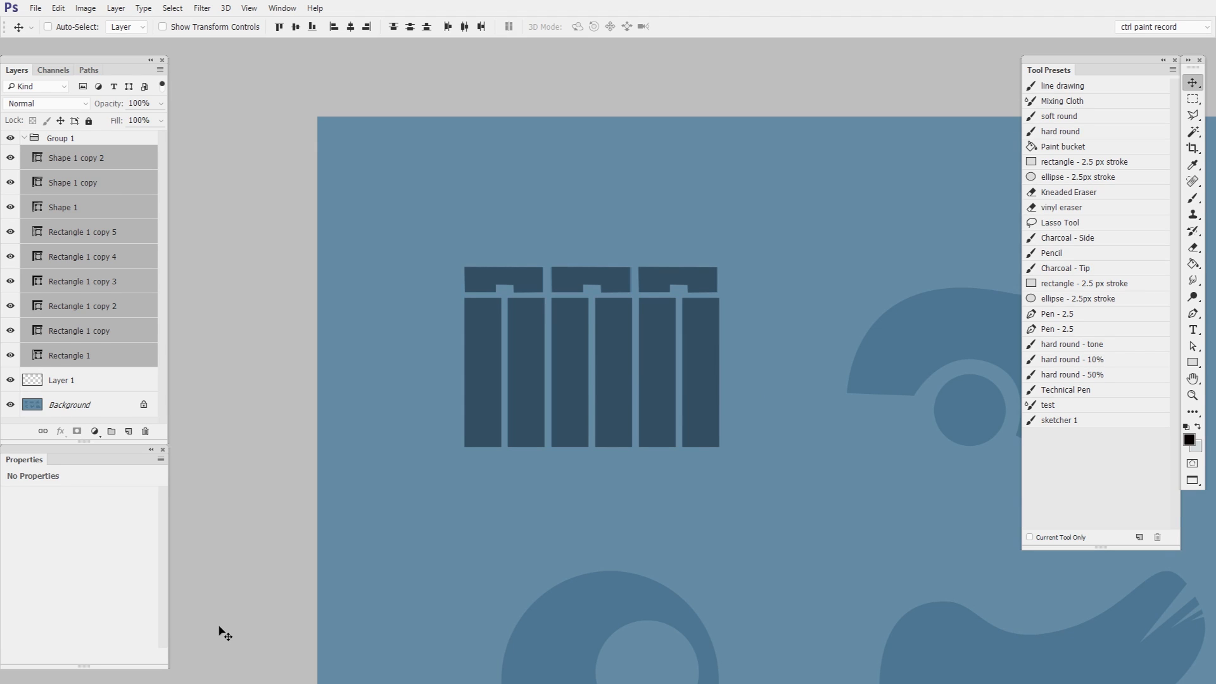
left_click(1193, 364)
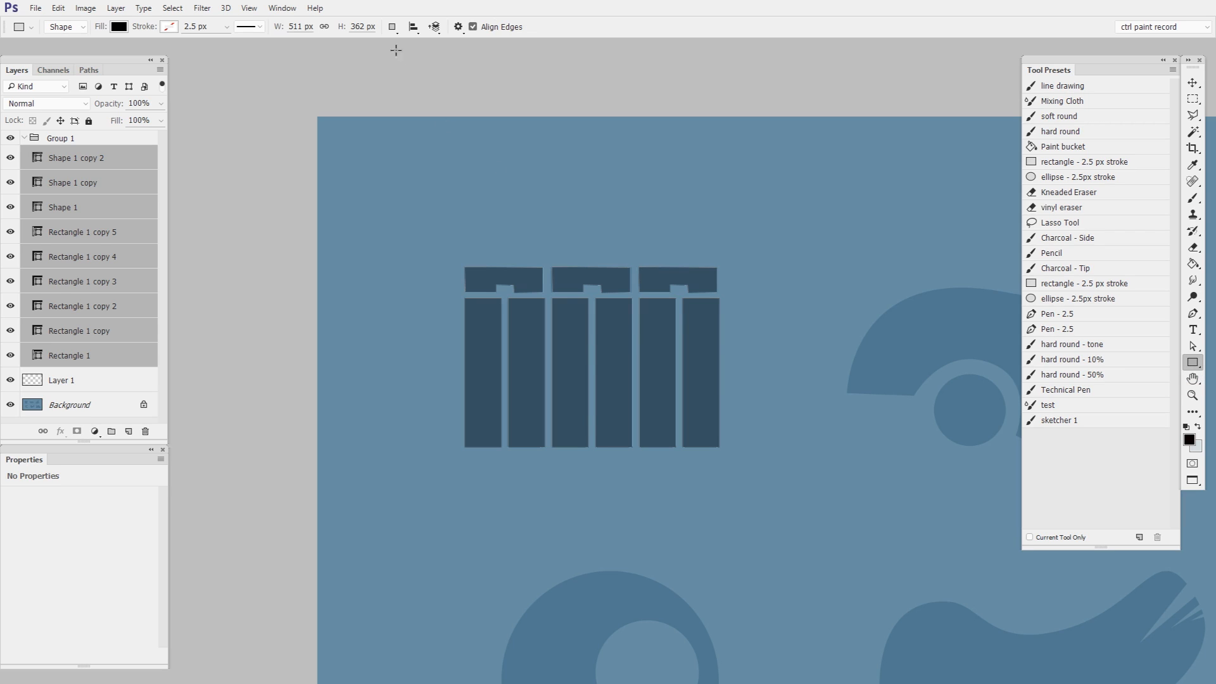
left_click(394, 28)
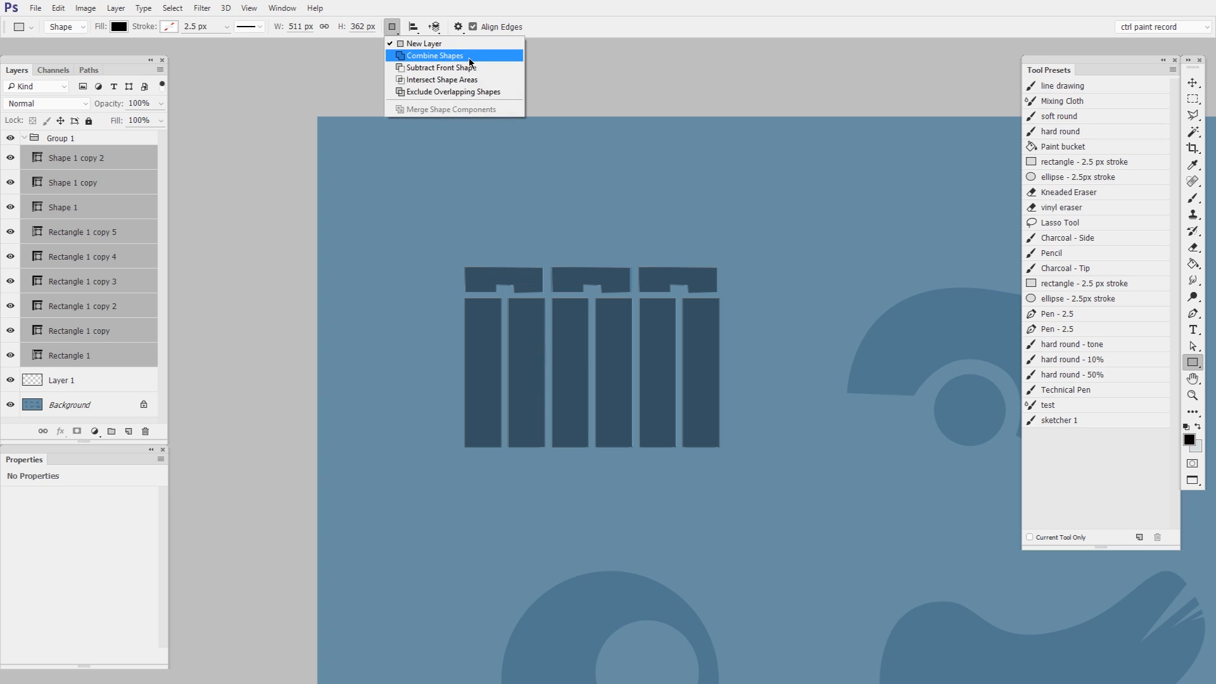
left_click(470, 59)
left_click(398, 28)
left_click(405, 56)
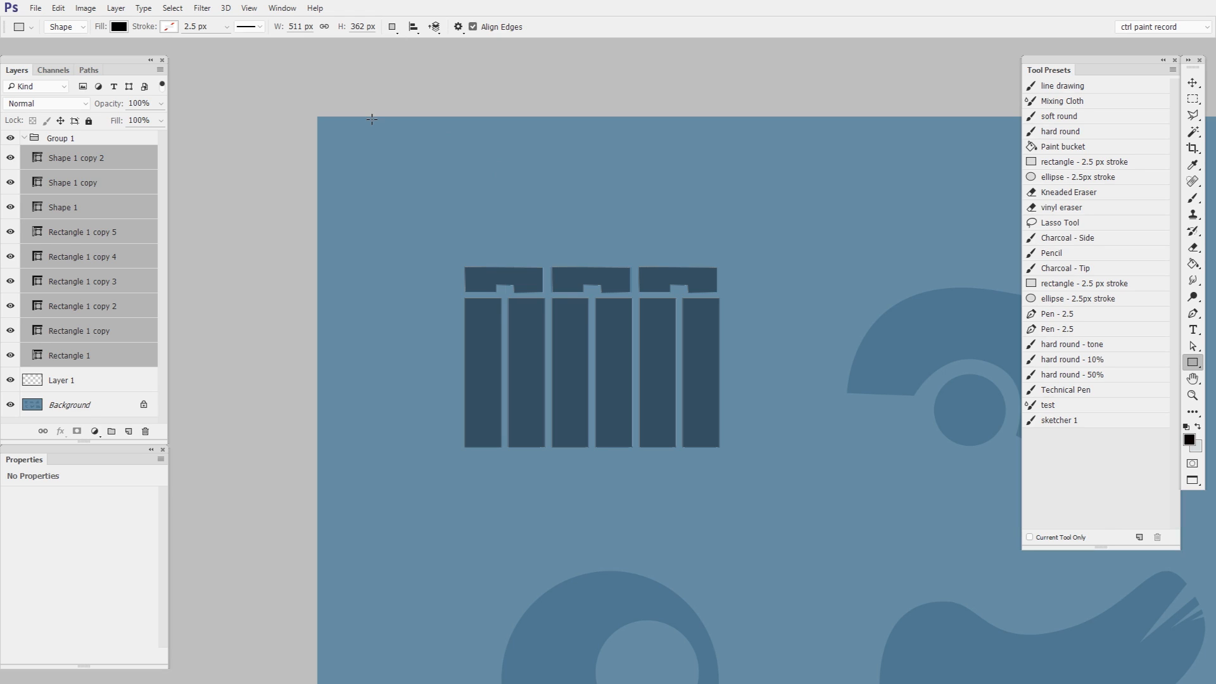
left_click(397, 28)
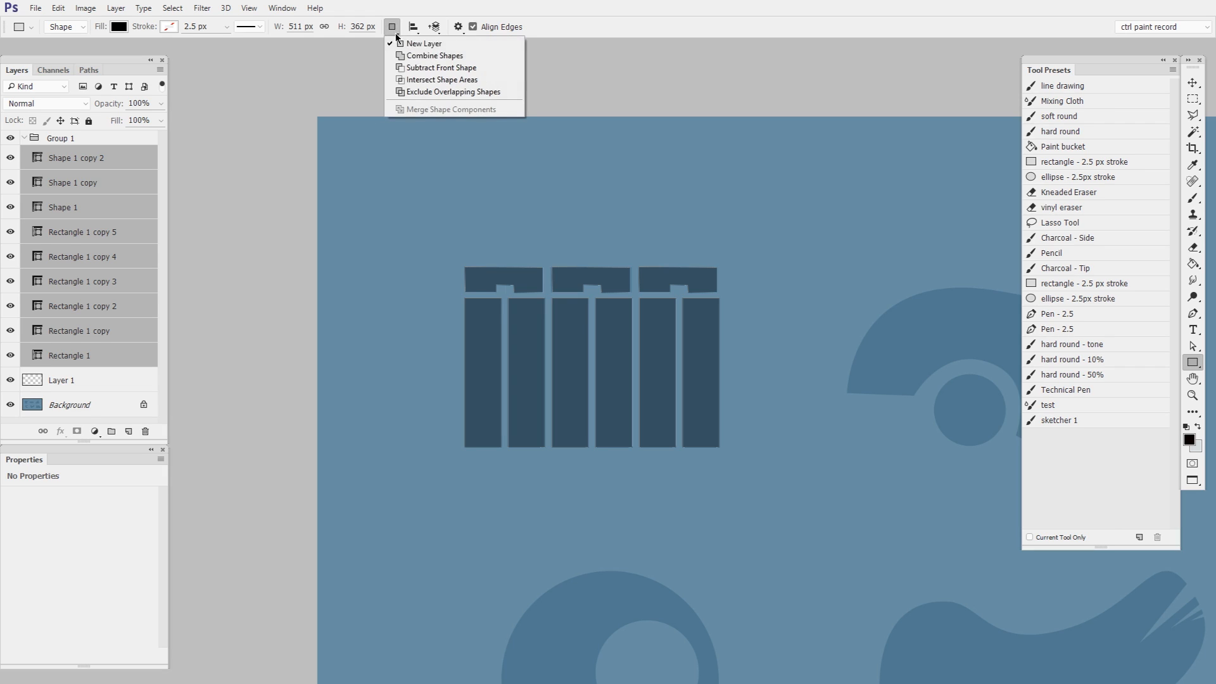
left_click(412, 56)
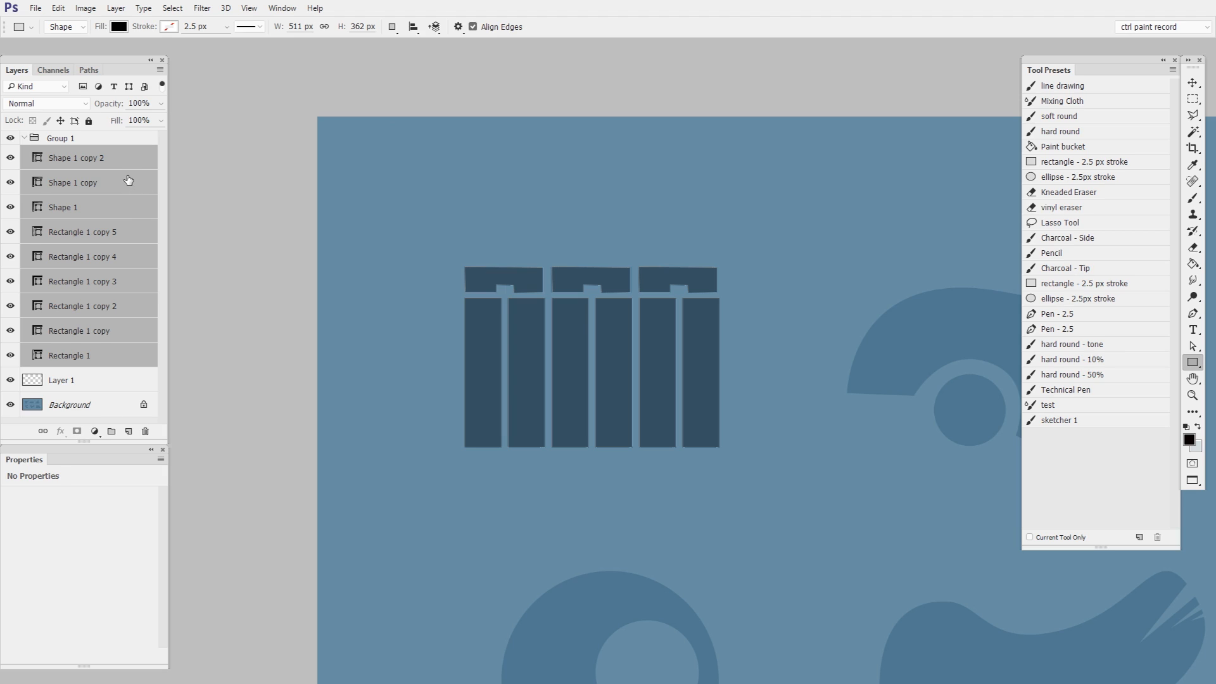
Step: Merge the nine selected shape layers into a single shape layer
key("ctrl+e")
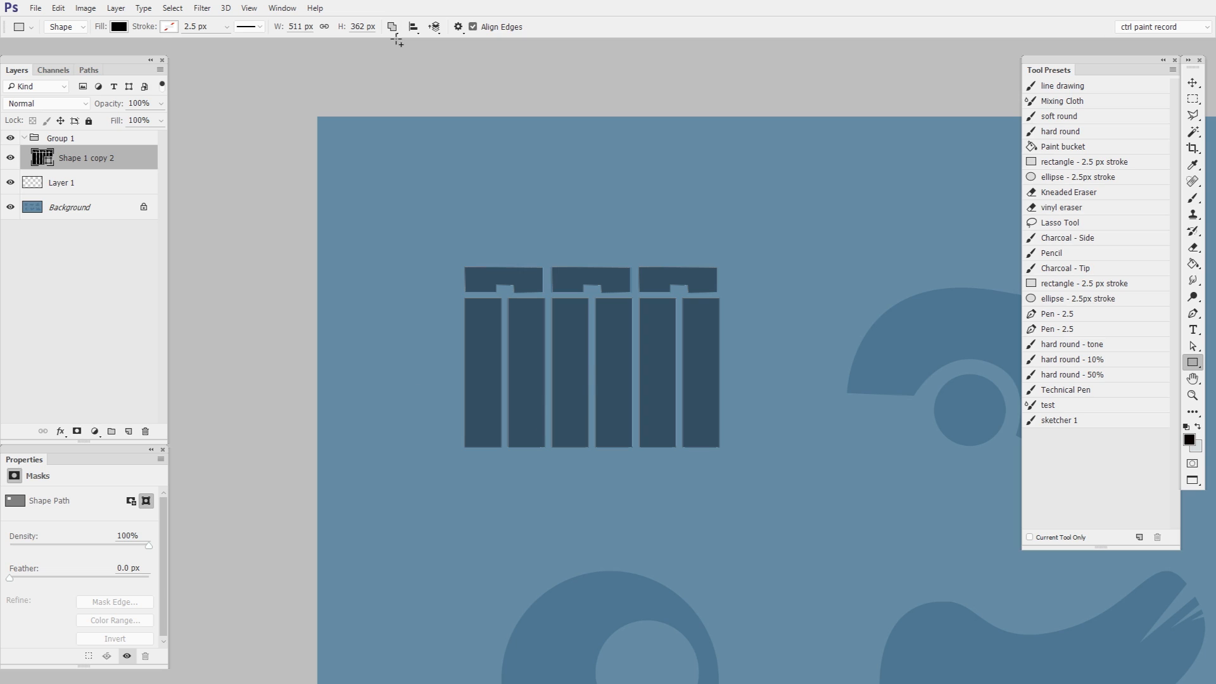
Step: Trace the helmet-like silhouette with the Pen tool as a closed shape with a curved top and straight remaining edges
left_click_drag(858, 535, 535, 486)
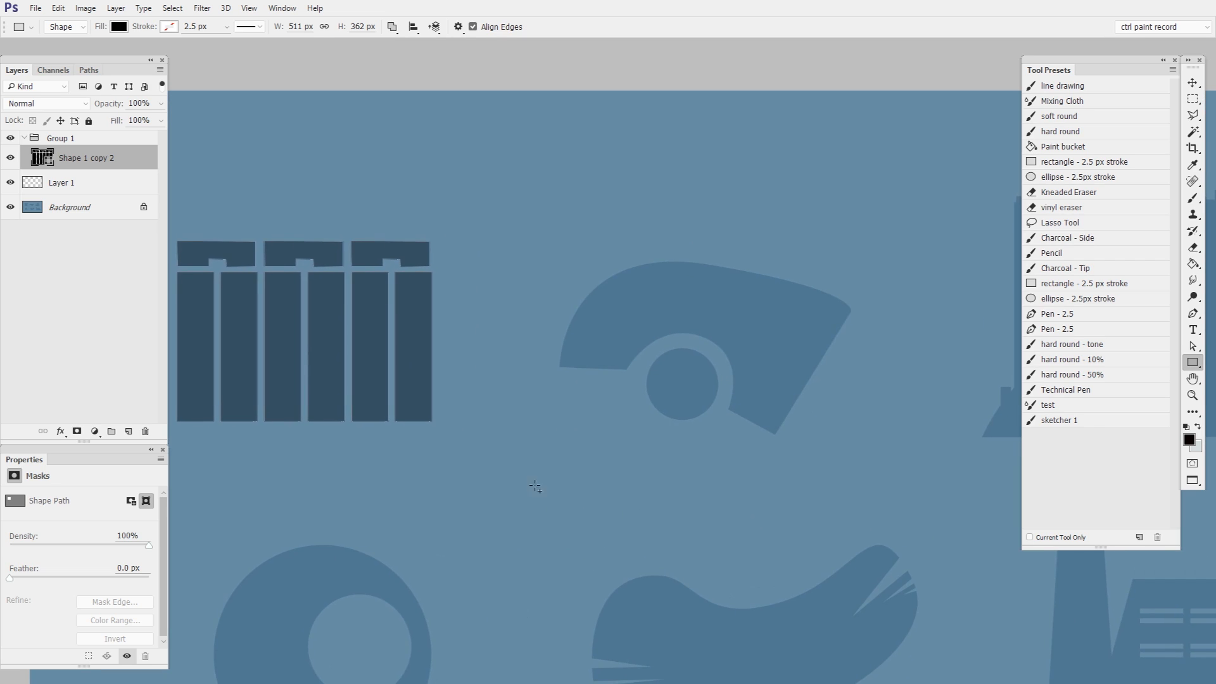
key("p")
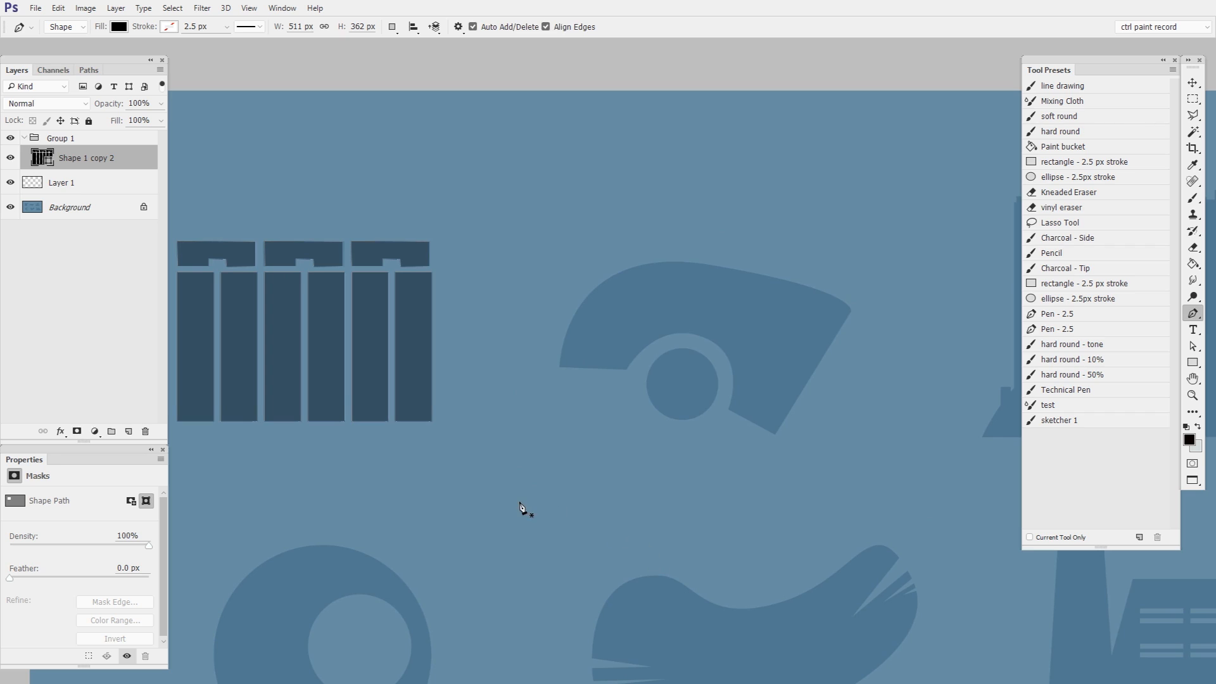
left_click(558, 365)
left_click_drag(745, 270, 923, 316)
left_click(743, 270, "alt")
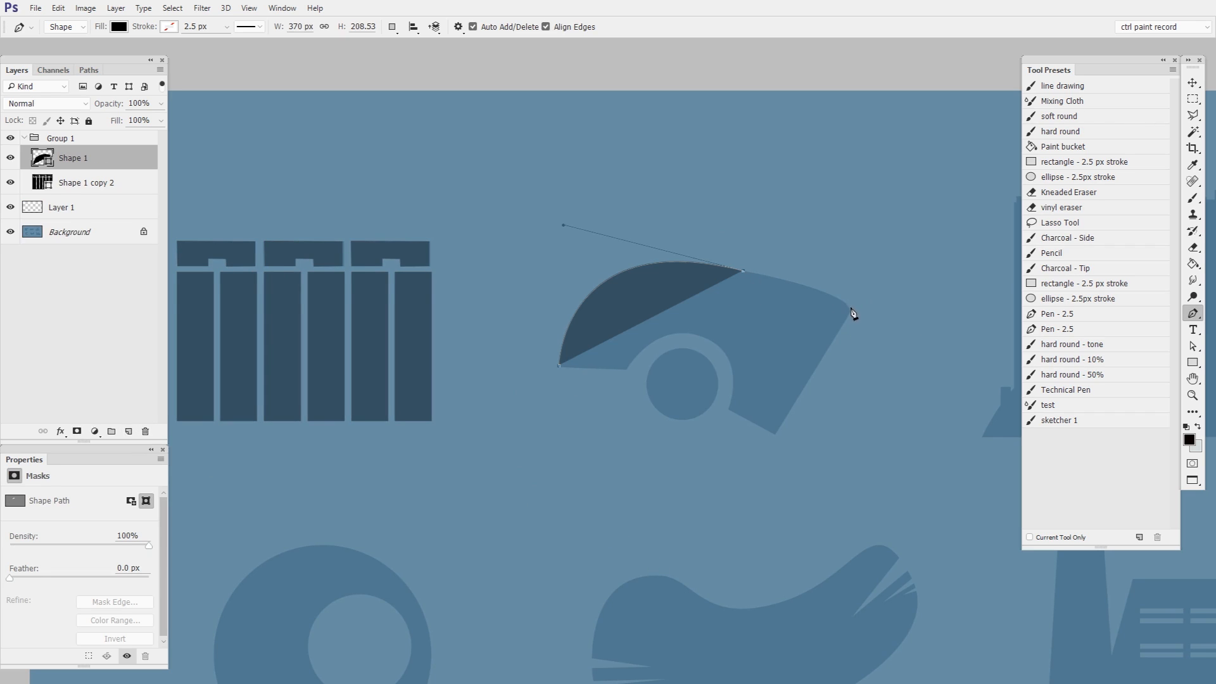
left_click(852, 309)
left_click(773, 435)
left_click(731, 408)
left_click(625, 366)
left_click(558, 365)
Step: Add an anchor point on the shape's straight inner edge and bend that edge into an arch around the small circle
left_click(673, 386)
left_click_drag(674, 387, 748, 356)
left_click_drag(681, 327, 659, 320)
left_click_drag(625, 366, 625, 368)
left_click(731, 407, "ctrl")
Step: Draw a circle about 140 px across over the small round silhouette beneath the helmet shape's arch
left_click(1193, 362)
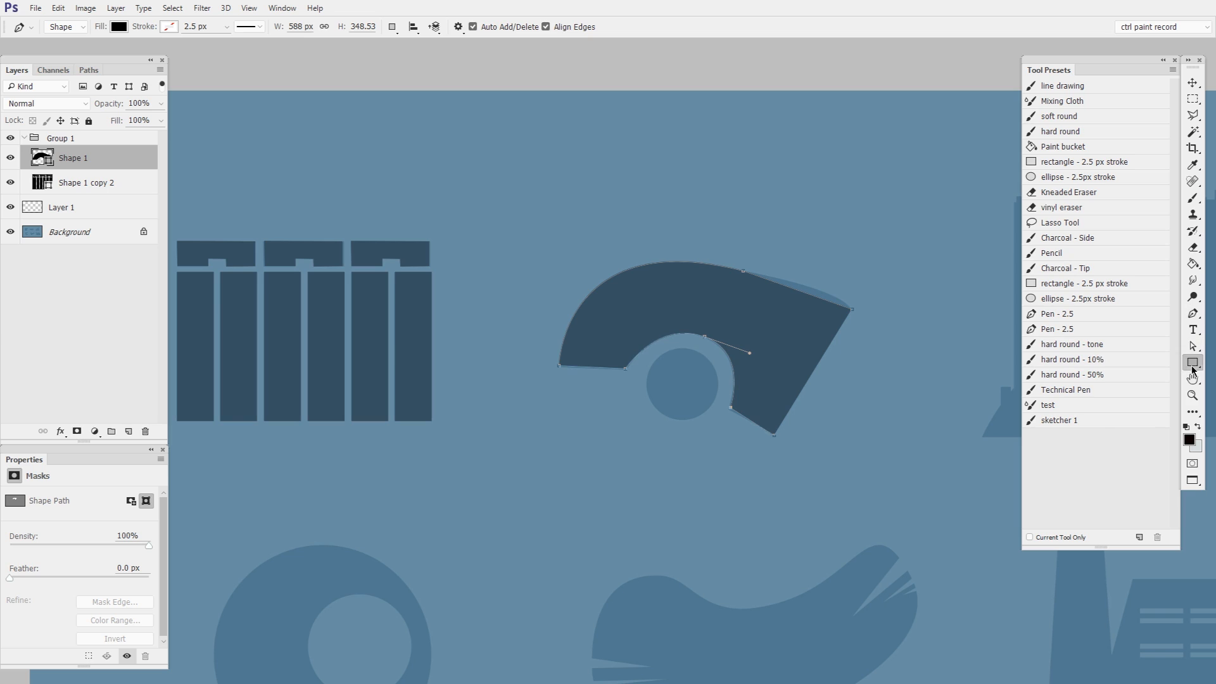
left_click(1188, 387)
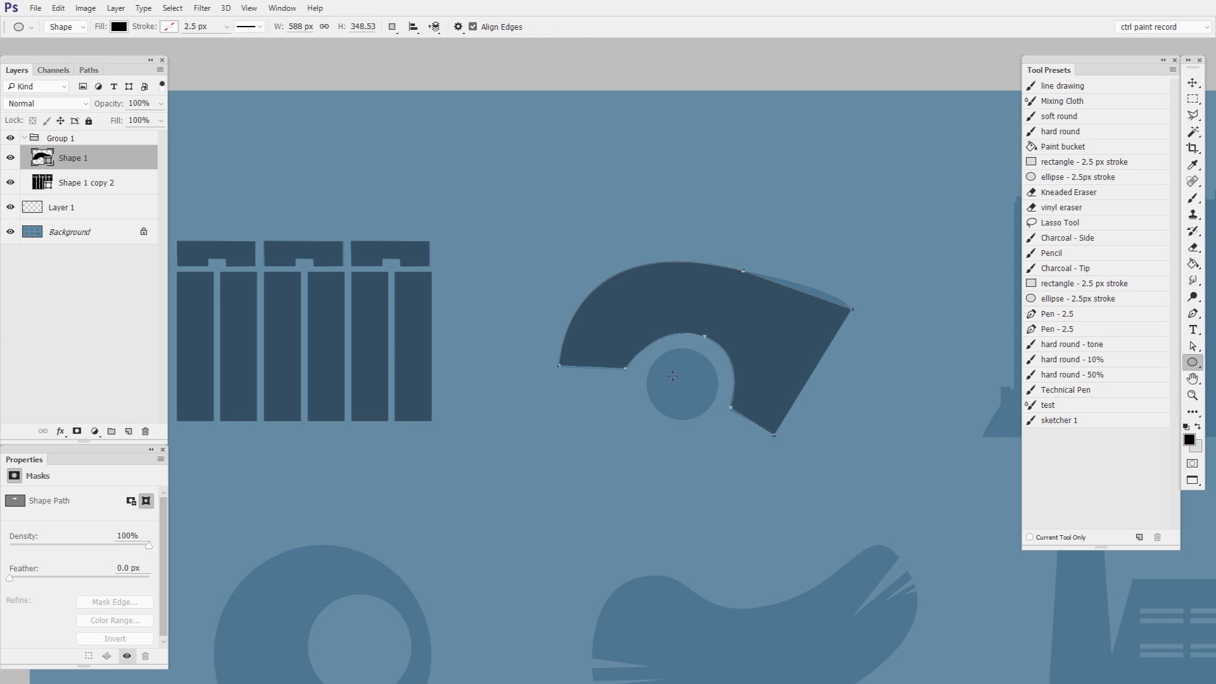
left_click_drag(682, 384, 716, 376)
Step: Combine the small circle and the helmet-like shape into a single shape layer
left_click(112, 182, "shift")
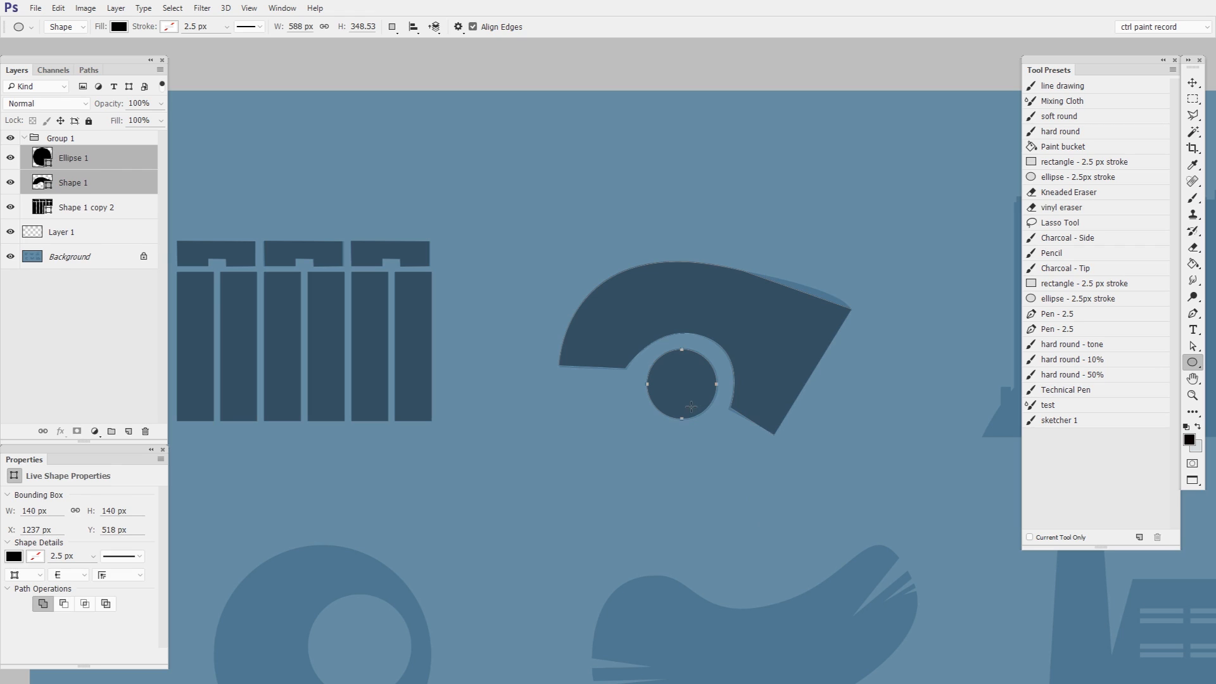
left_click(392, 27)
left_click(441, 58)
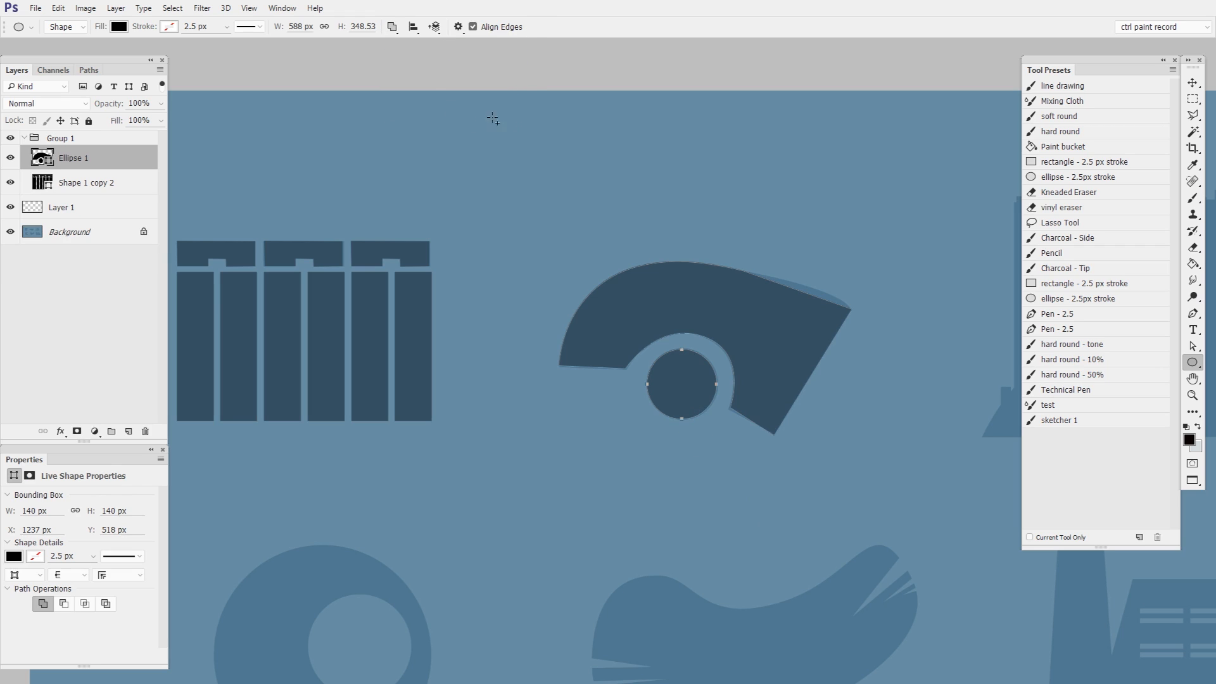
left_click(1192, 83)
Step: On a new layer, trace the skyline's base with the Pen tool as a domed mound about 659 × 220 px with a flat bottom
left_click_drag(895, 495, 491, 457)
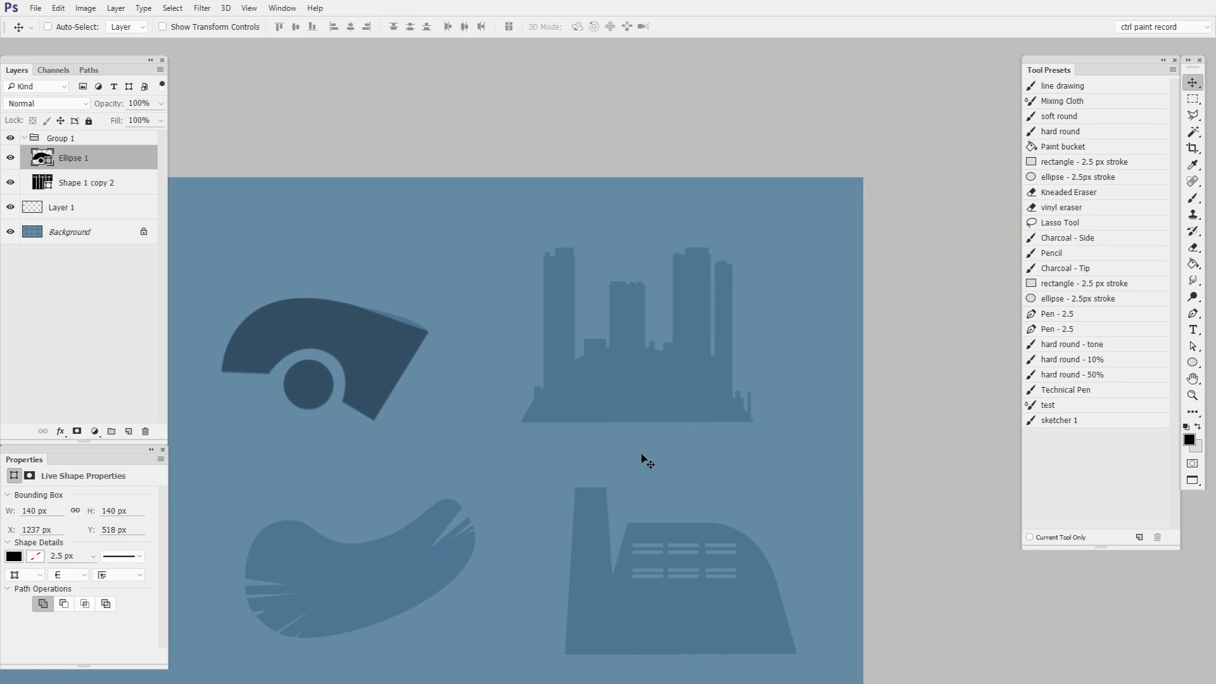
left_click_drag(643, 457, 807, 478)
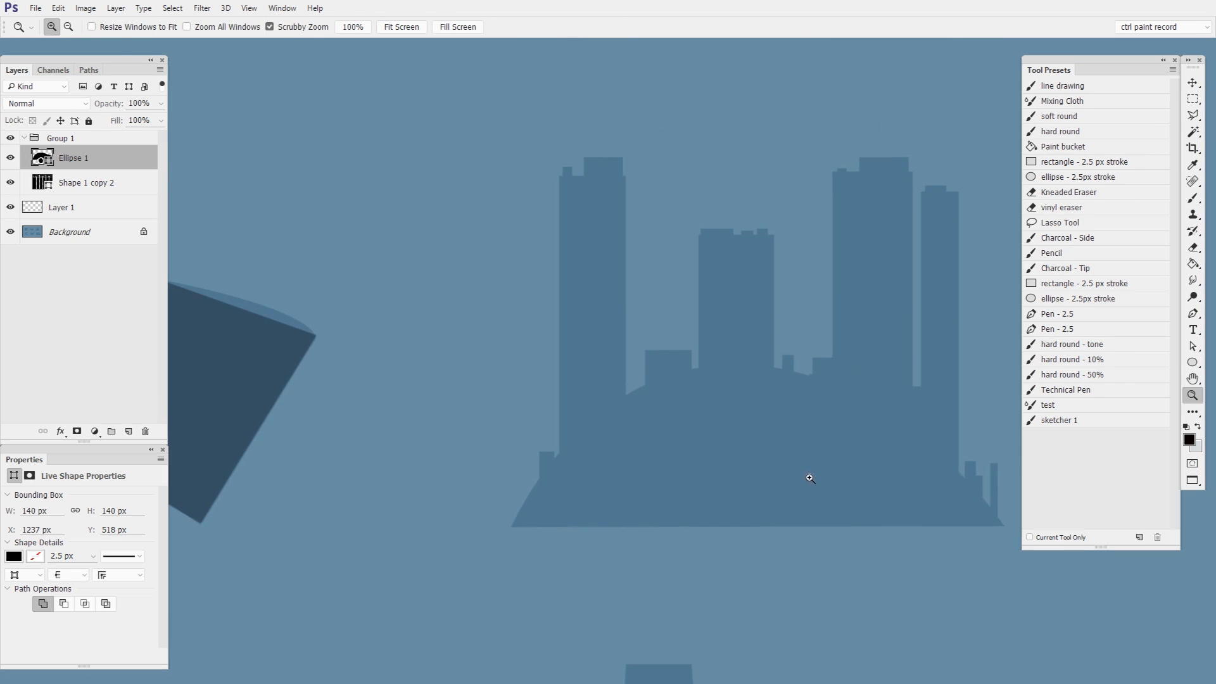
key("ctrl+shift+alt+n")
left_click(1193, 313)
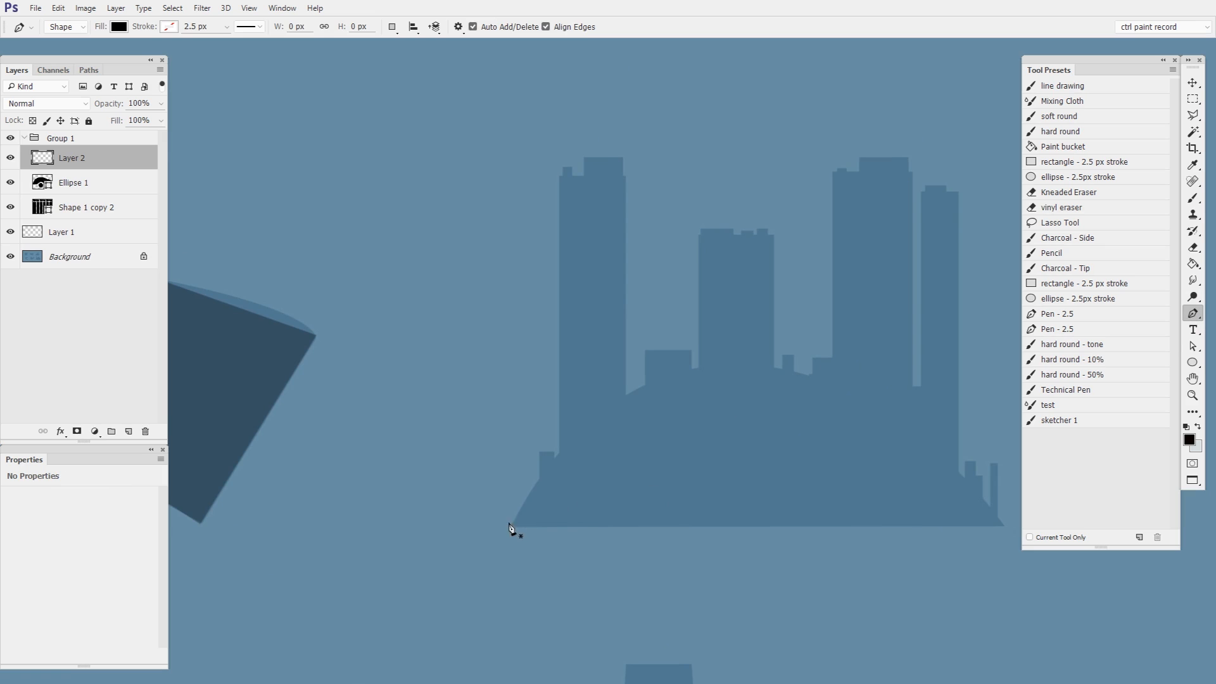
left_click(513, 527)
left_click_drag(738, 558, 587, 525)
left_click(584, 327)
left_click(847, 490)
left_click(356, 490)
mouse_move(585, 328)
left_mouse_down()
mouse_move(778, 311)
mouse_move(743, 327)
left_mouse_up()
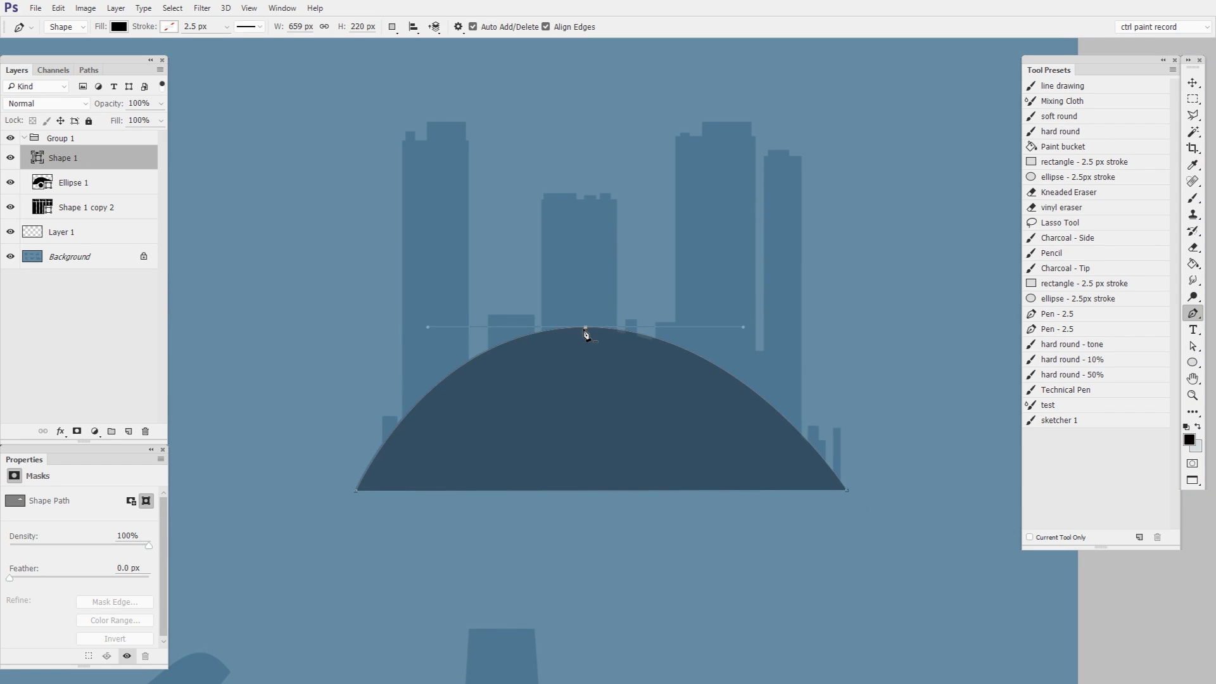
Step: With the Rectangle tool set to Combine Shapes, add the leftmost tower and the small block about 23 × 55 px beside its foot
left_click_drag(678, 475, 780, 498)
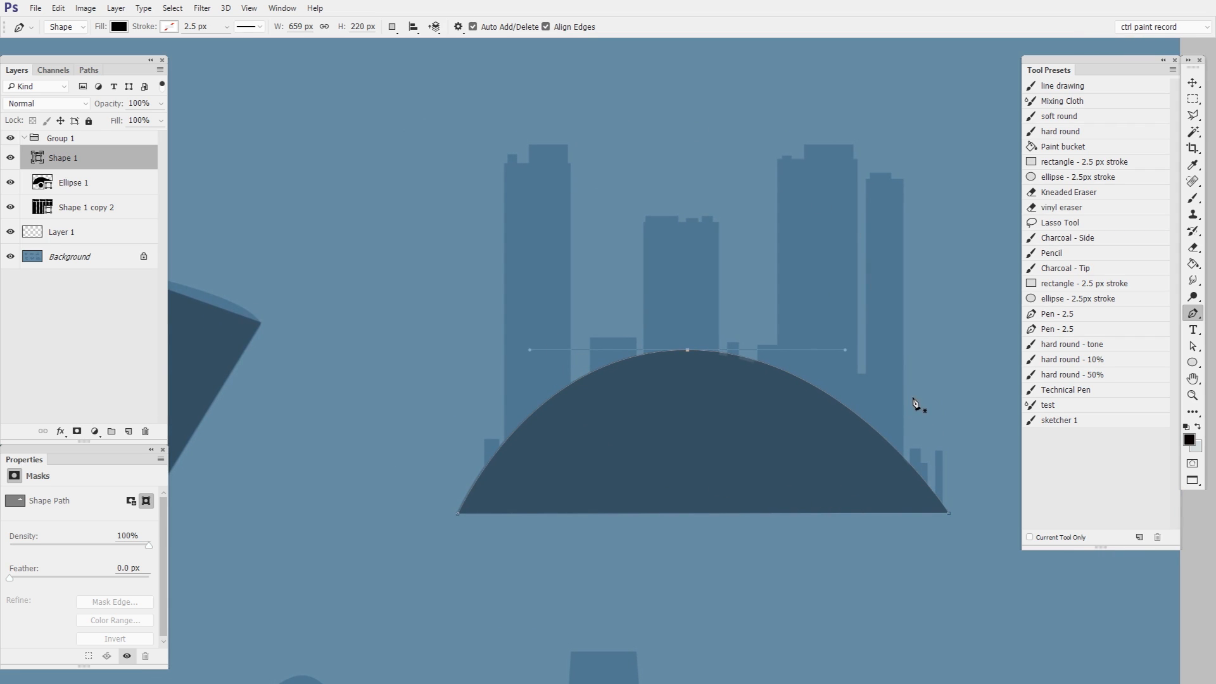
left_click_drag(562, 304, 614, 426)
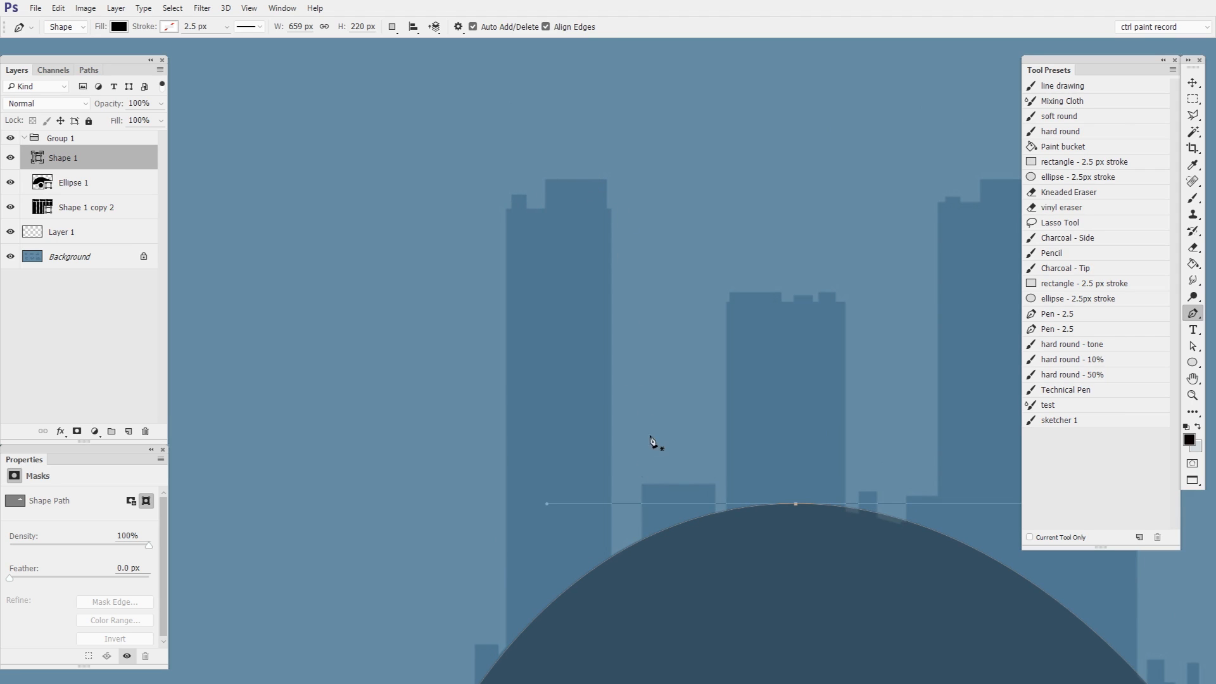
left_click_drag(1193, 362, 1194, 369)
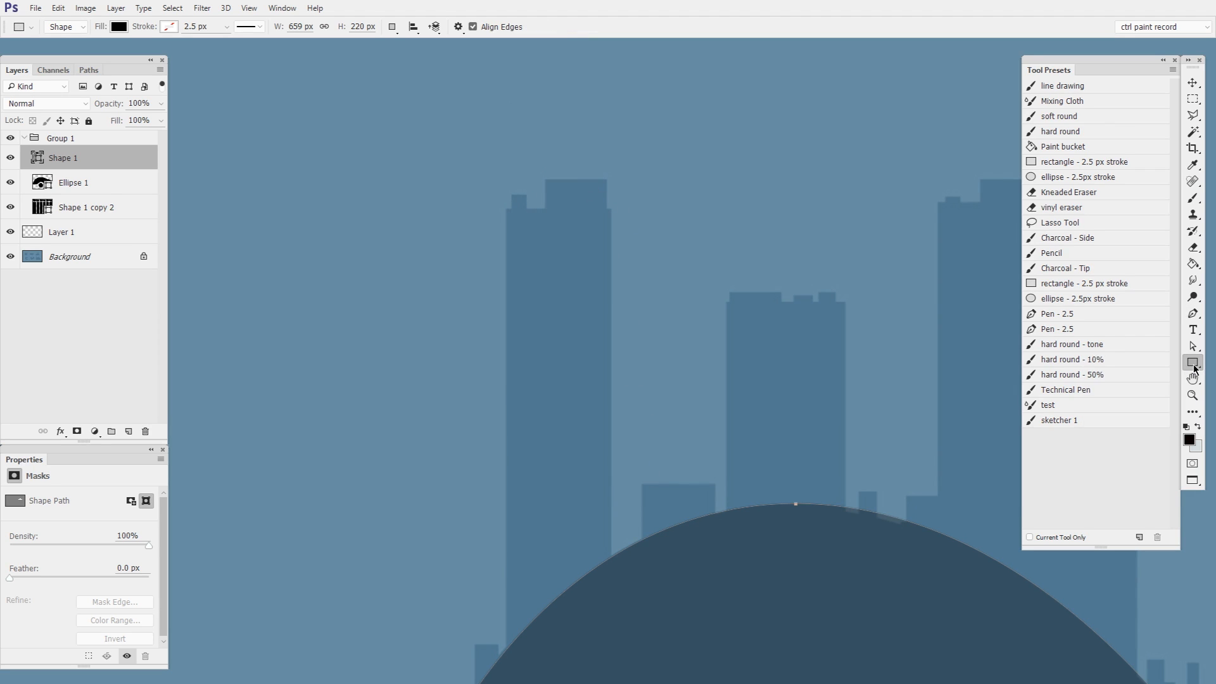
left_click(392, 28)
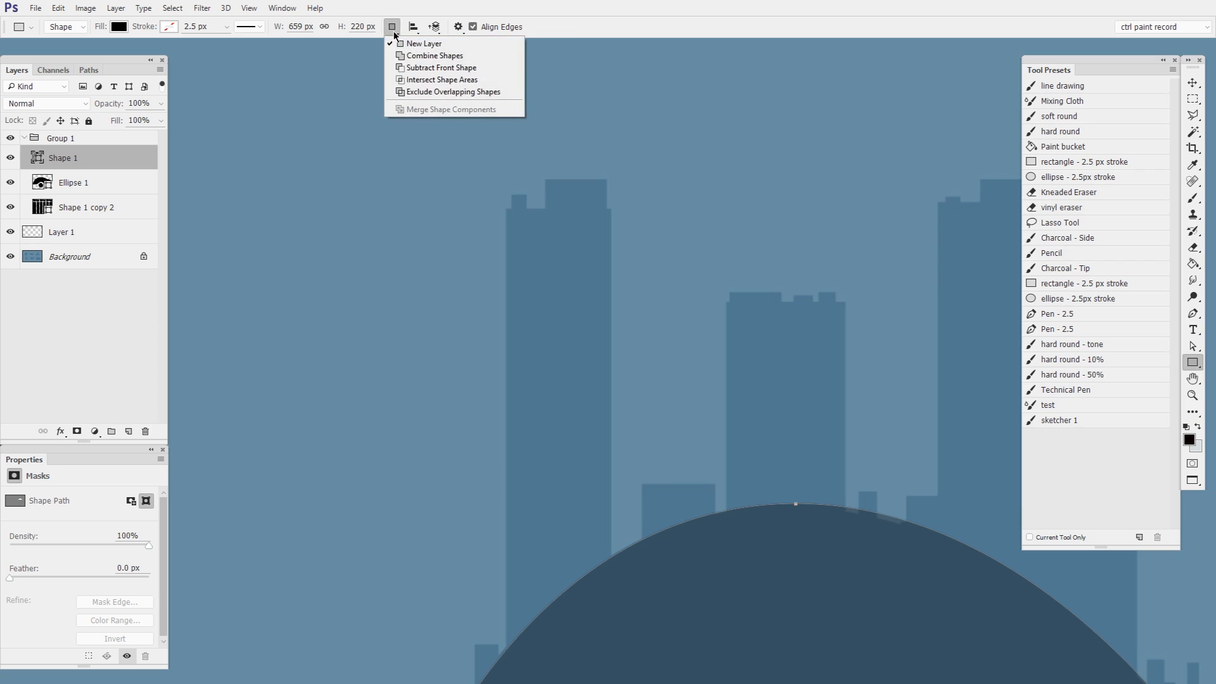
left_click(466, 56)
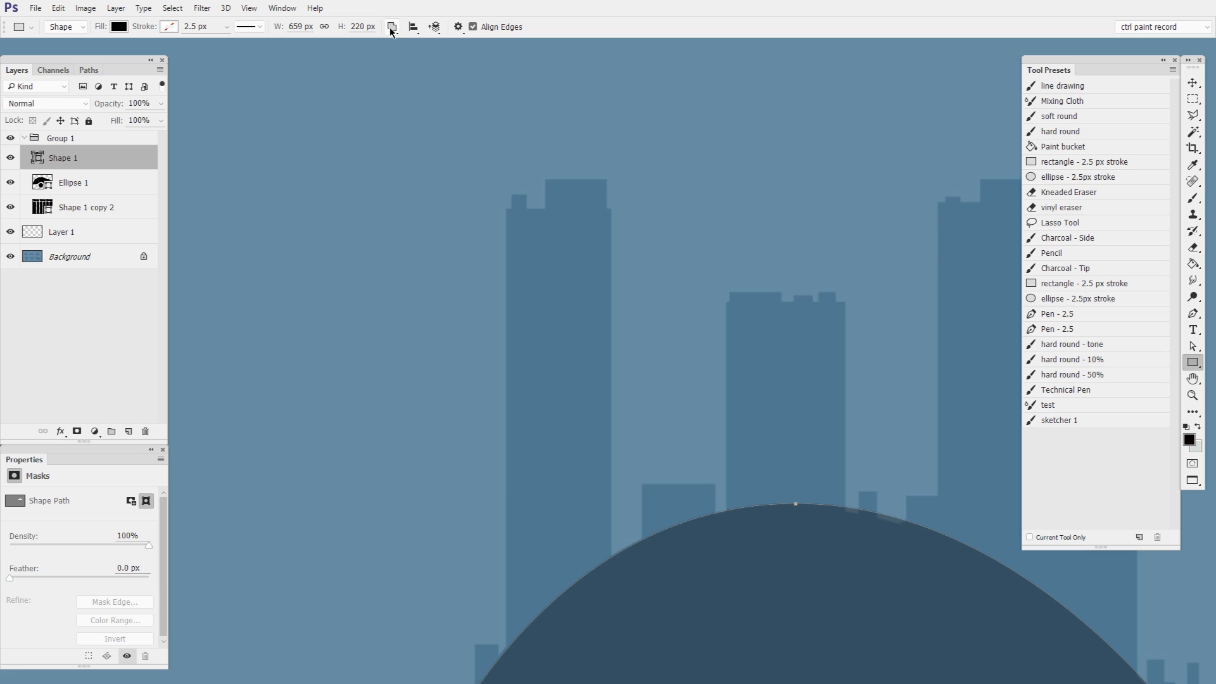
left_click_drag(835, 498, 858, 496)
left_click_drag(603, 119, 712, 613)
mouse_move(637, 539)
left_mouse_down()
mouse_move(682, 470)
mouse_move(643, 550)
left_mouse_up()
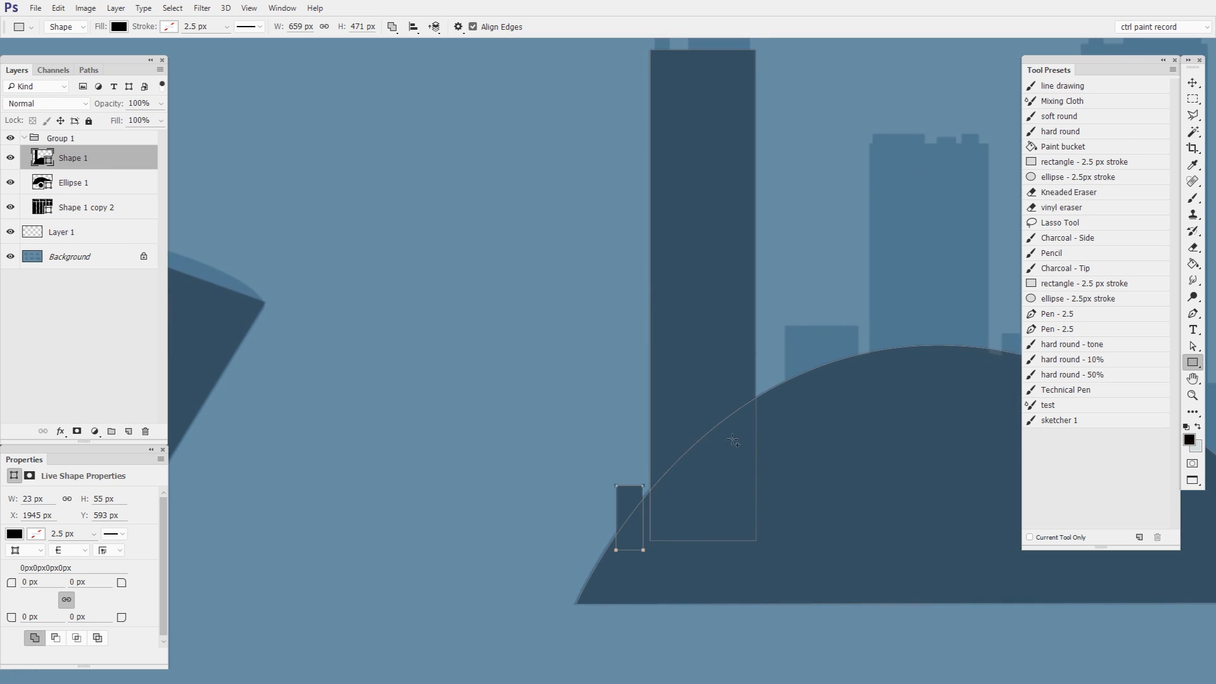
Step: Add rectangles for the low block and the central tower, including the tower's three small rooftop blocks
left_click_drag(785, 326, 856, 429)
left_click_drag(862, 445, 724, 479)
left_click_drag(732, 177, 851, 465)
mouse_move(734, 163)
left_mouse_down()
mouse_move(790, 188)
mouse_move(844, 184)
left_mouse_up()
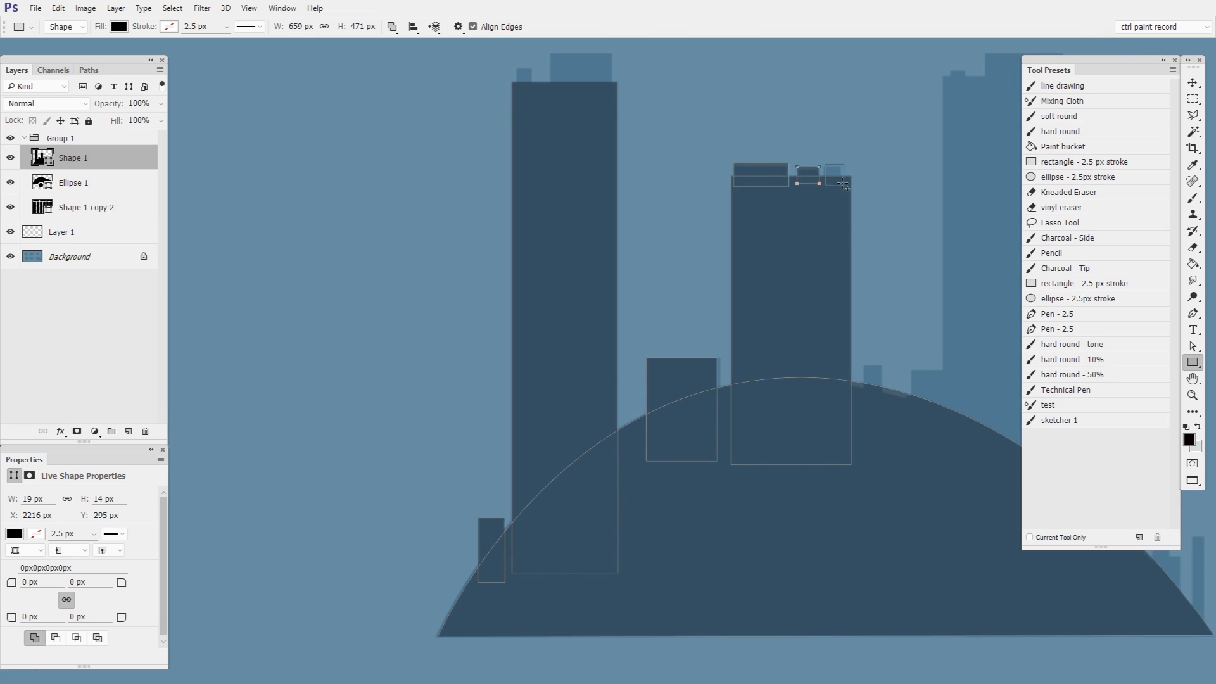
Step: Add the wide and the small rooftop rectangles on the leftmost tower
left_click_drag(608, 108, 615, 298)
left_click_drag(556, 238, 620, 294)
left_click_drag(524, 257, 542, 280)
Step: Add the tall right tower of about 104 × 364 px, the narrow tower beside it and the low blocks at their bases
left_click_drag(864, 514, 586, 459)
left_click_drag(672, 210, 794, 639)
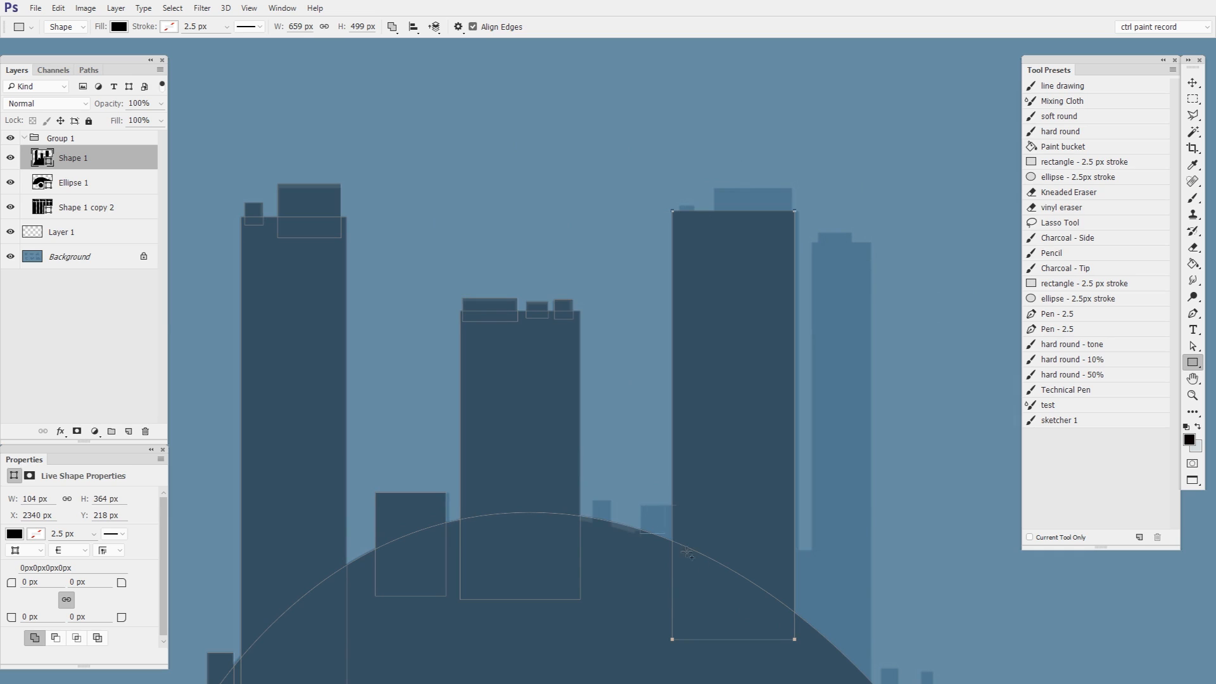
mouse_move(640, 505)
left_mouse_down()
mouse_move(793, 654)
mouse_move(742, 583)
left_mouse_up()
left_click_drag(759, 172, 819, 649)
left_click_drag(673, 481, 812, 610)
Step: Add thin rectangles for the small buildings at the skyline's right end
left_click_drag(560, 467, 479, 262)
mouse_move(750, 390)
left_mouse_down()
mouse_move(769, 482)
mouse_move(780, 482)
left_mouse_up()
left_click_drag(790, 393, 807, 488)
Step: Add the rooftop rectangles on the two right-hand towers, with the narrow tower's block about 30 × 13 px
left_click_drag(690, 64, 745, 487)
left_click_drag(640, 333, 717, 374)
left_click_drag(605, 352, 621, 366)
left_click_drag(744, 379, 778, 394)
left_click_drag(481, 513, 785, 380)
left_click_drag(788, 354, 716, 374)
key("ctrl+t")
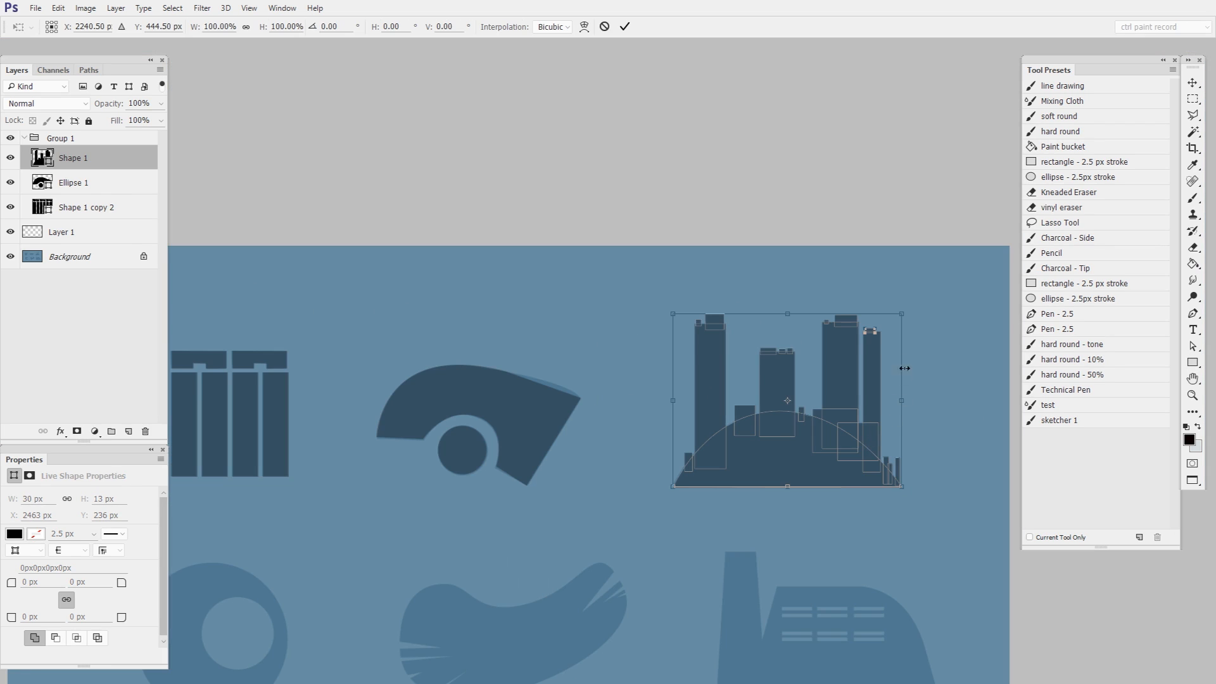
left_click_drag(901, 313, 974, 255)
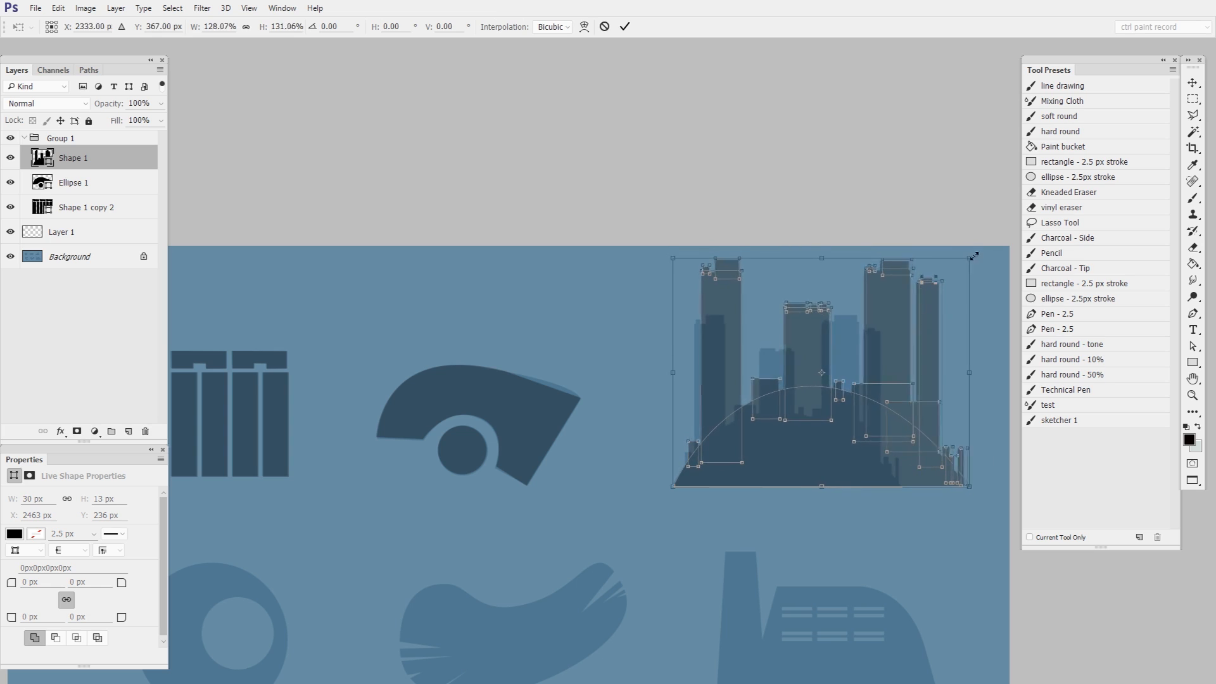
key("Escape")
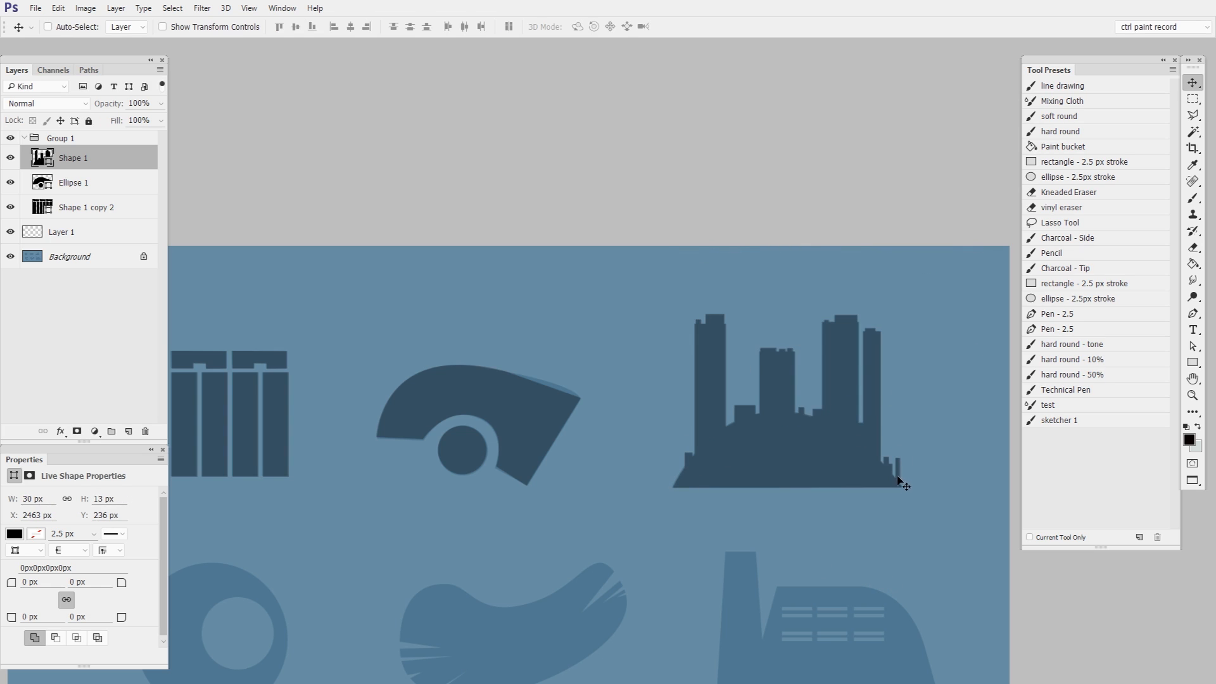
Step: On a new layer, draw a circle about 422 px across and position it over the ring silhouette
left_click_drag(452, 577, 872, 349)
key("z")
left_click(691, 437)
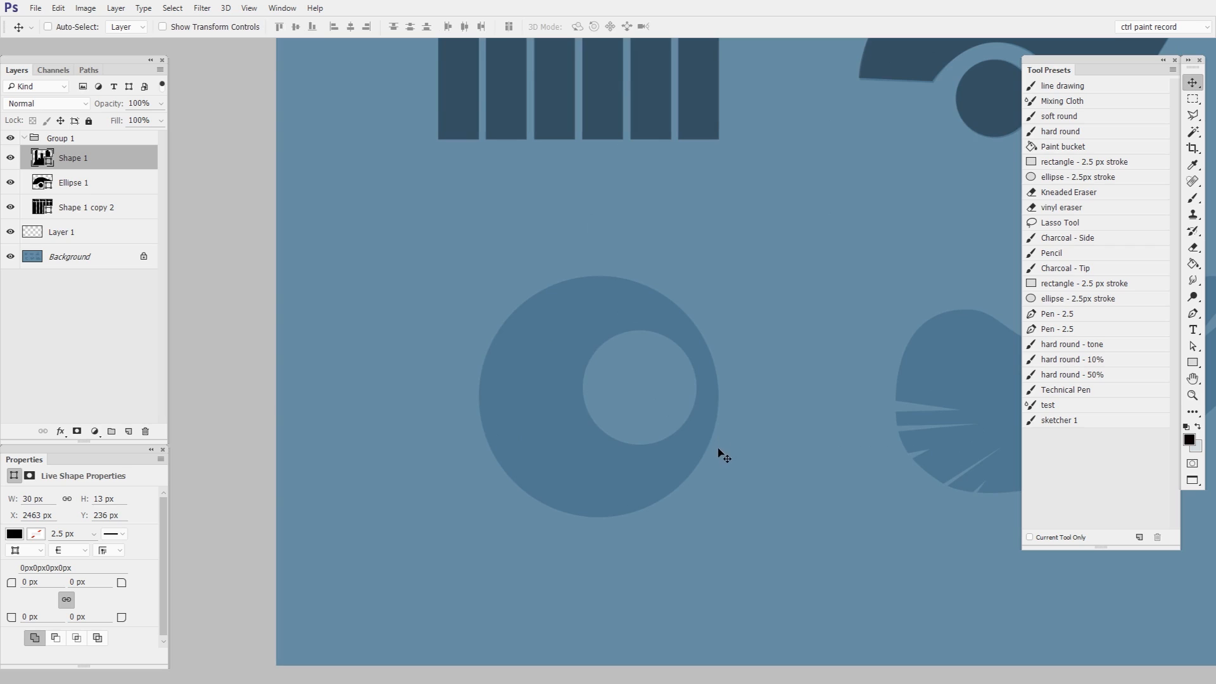
key("ctrl+shift+alt+n")
key("u")
left_click_drag(597, 405, 718, 290)
key("v")
left_click_drag(629, 451, 639, 442)
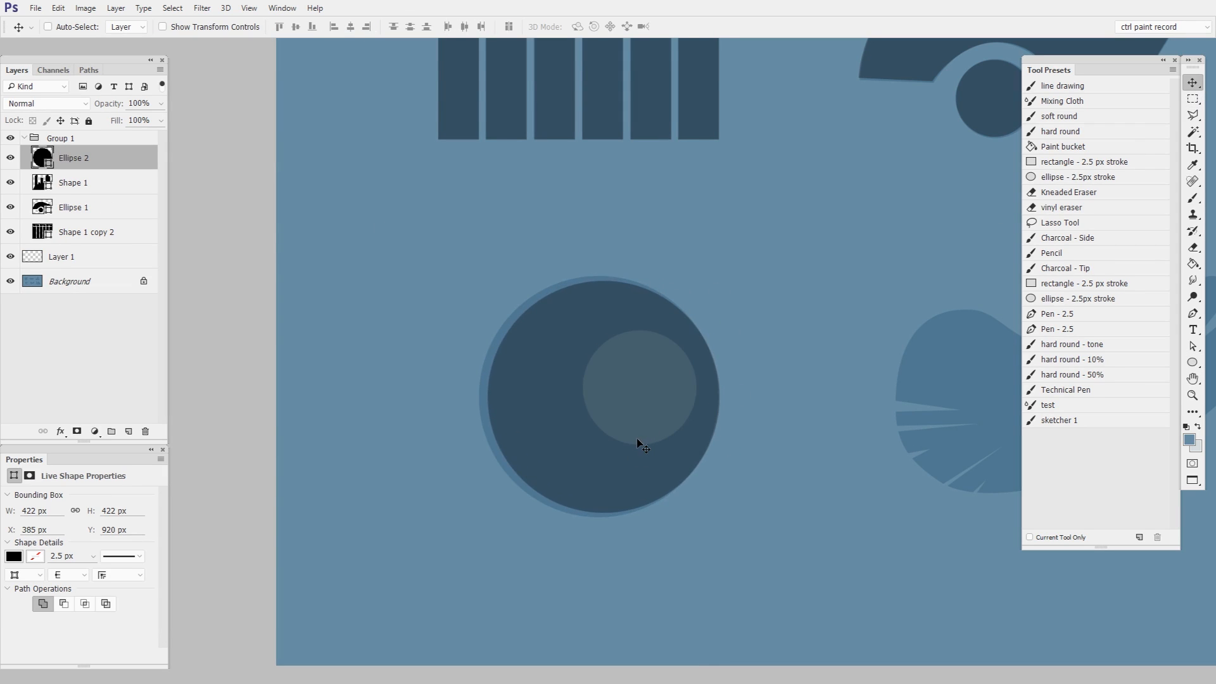
left_click(1191, 363)
left_click(394, 27)
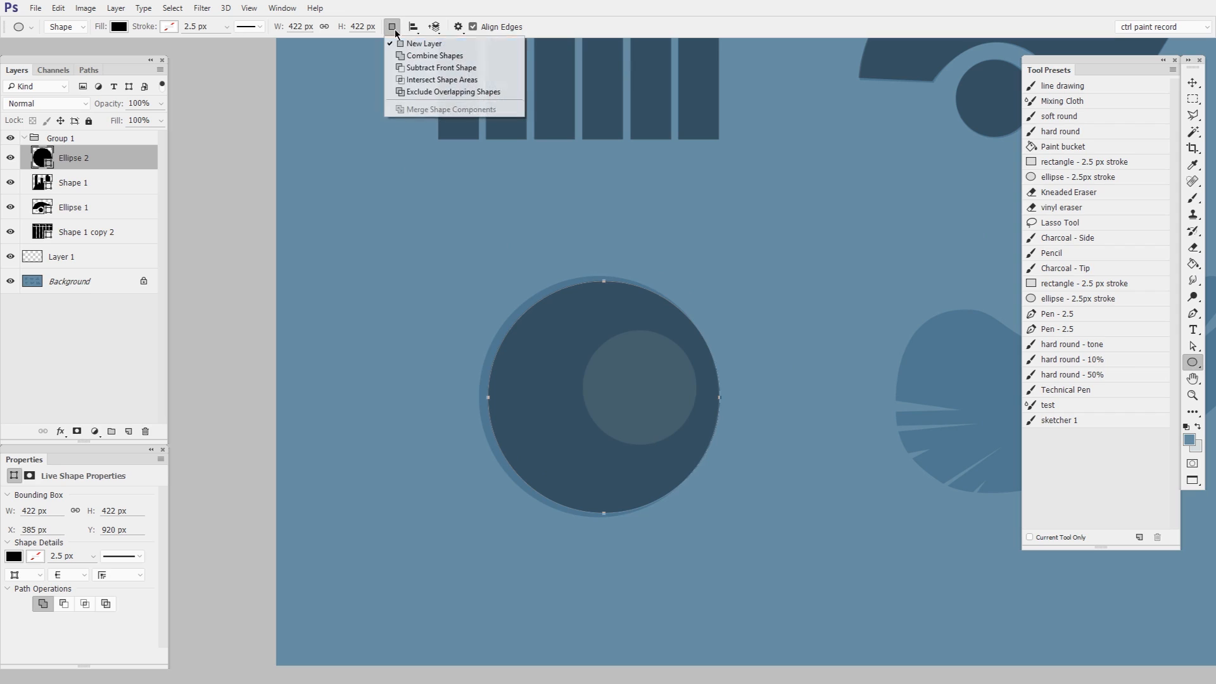
left_click(476, 69)
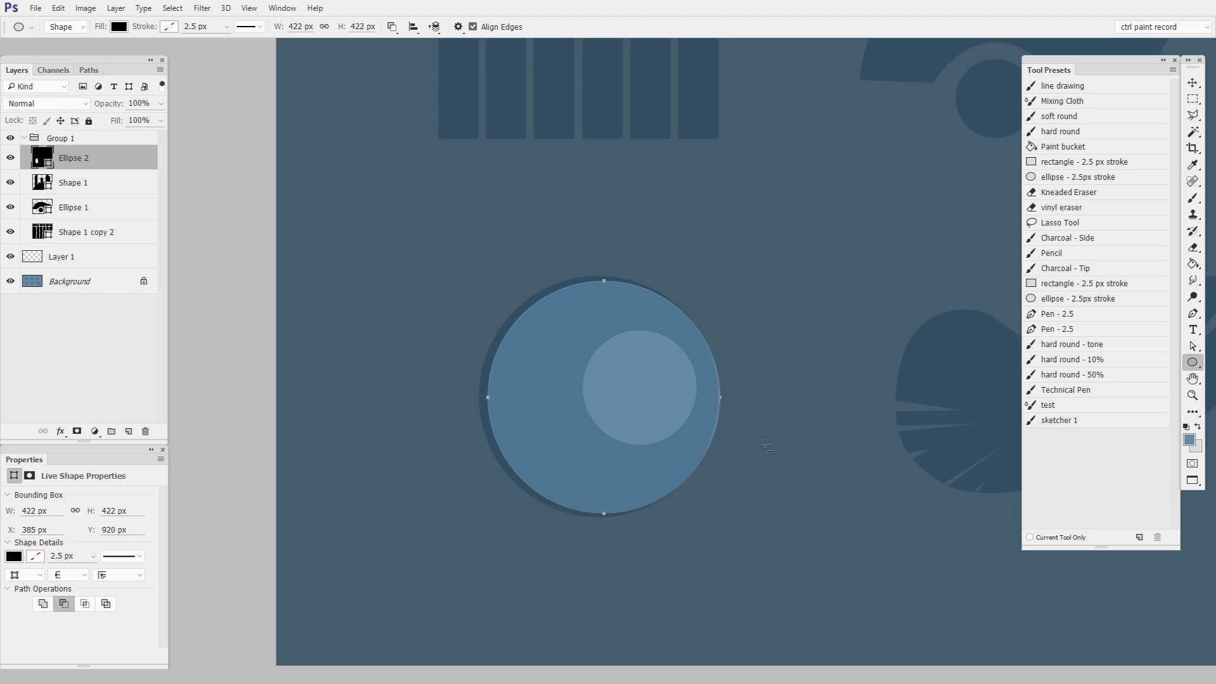
key("ctrl+z")
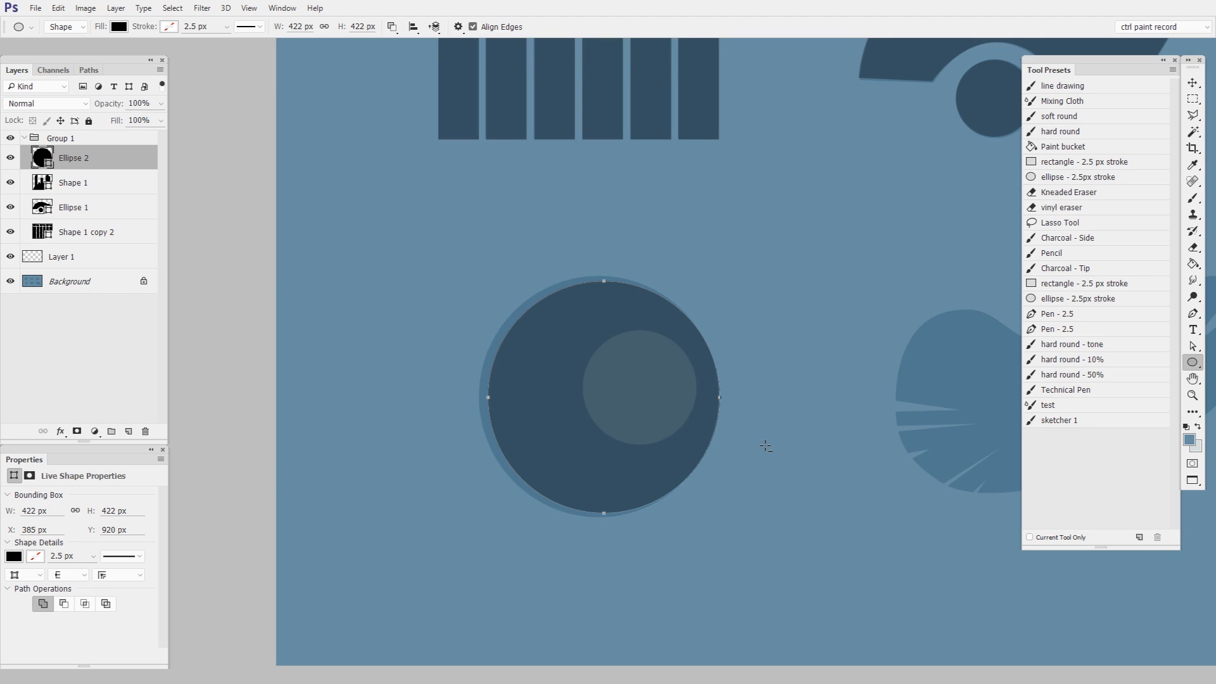
Step: Add an empty layer above the large circle and set the Ellipse tool to Subtract Front Shape
left_click(1193, 83)
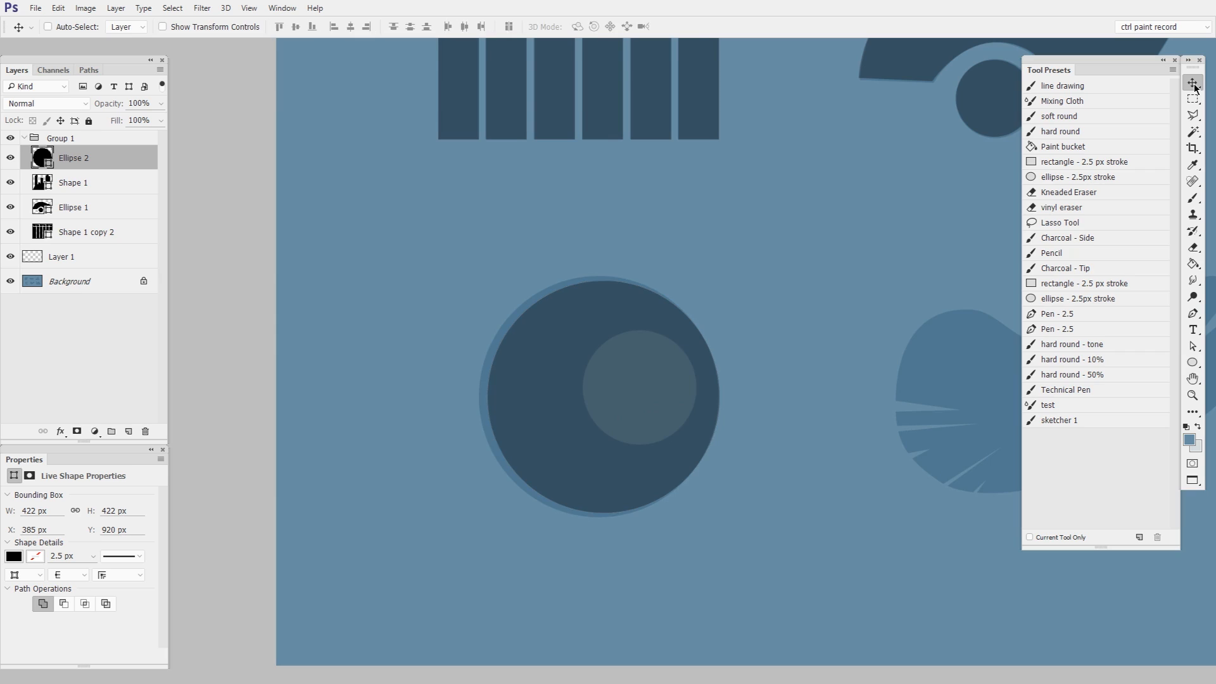
left_click(129, 432)
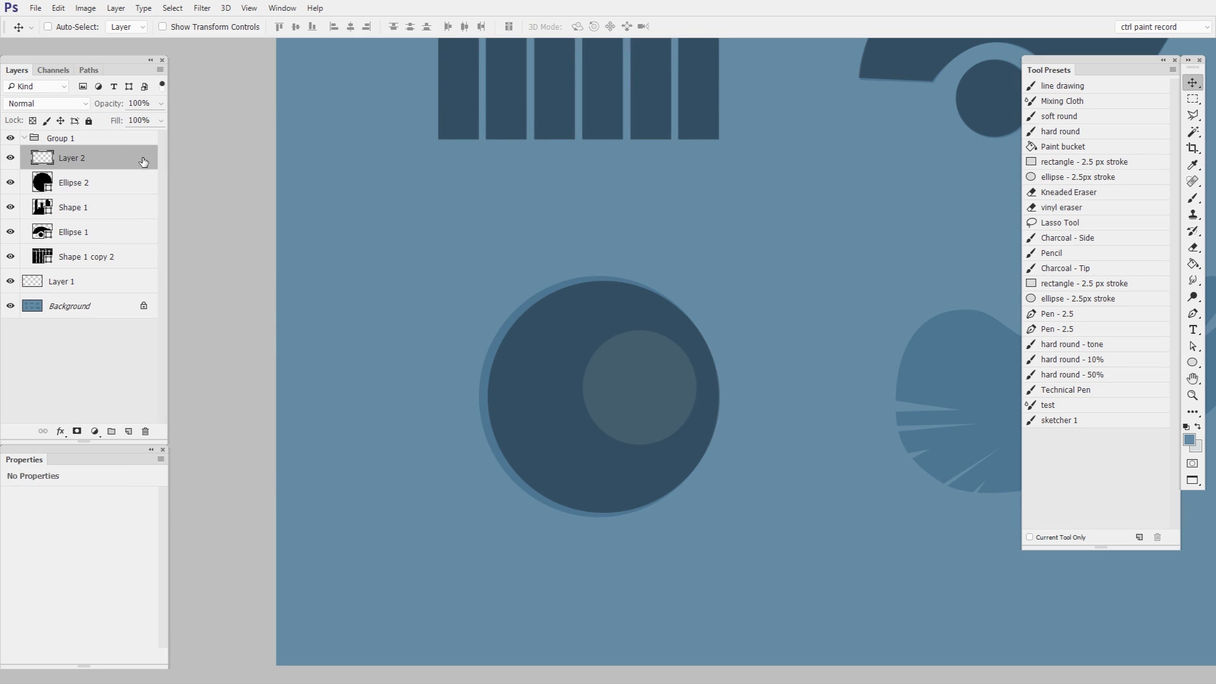
left_click(1192, 362)
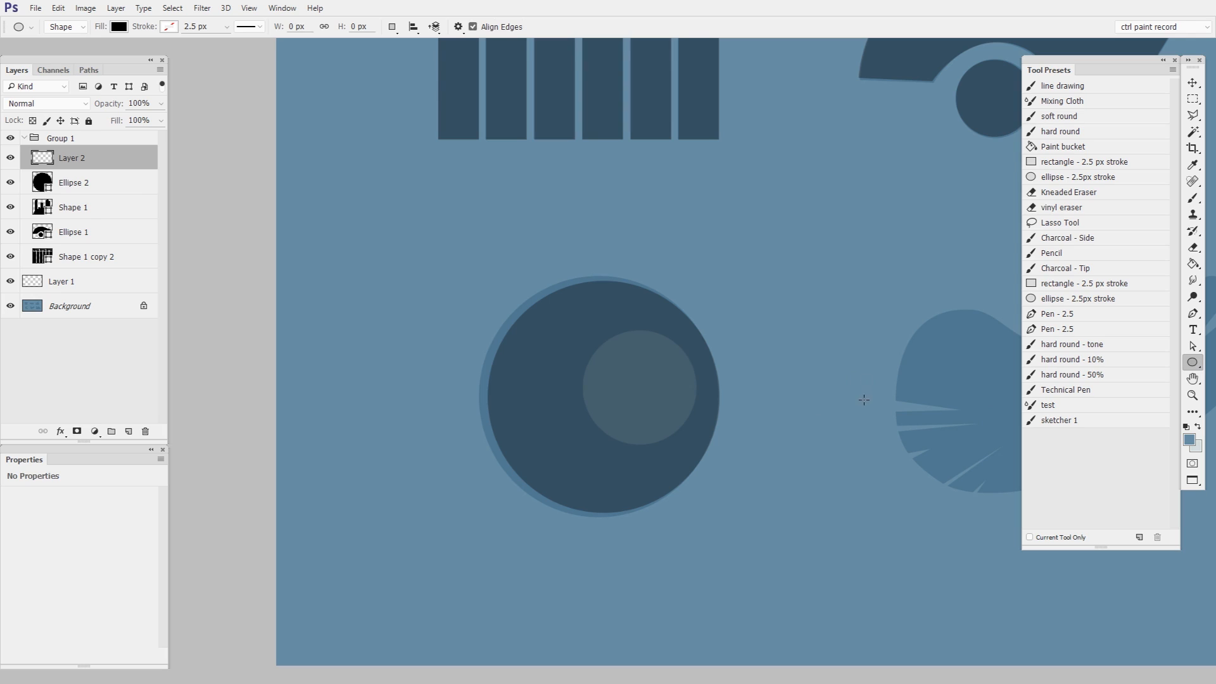
left_click(392, 26)
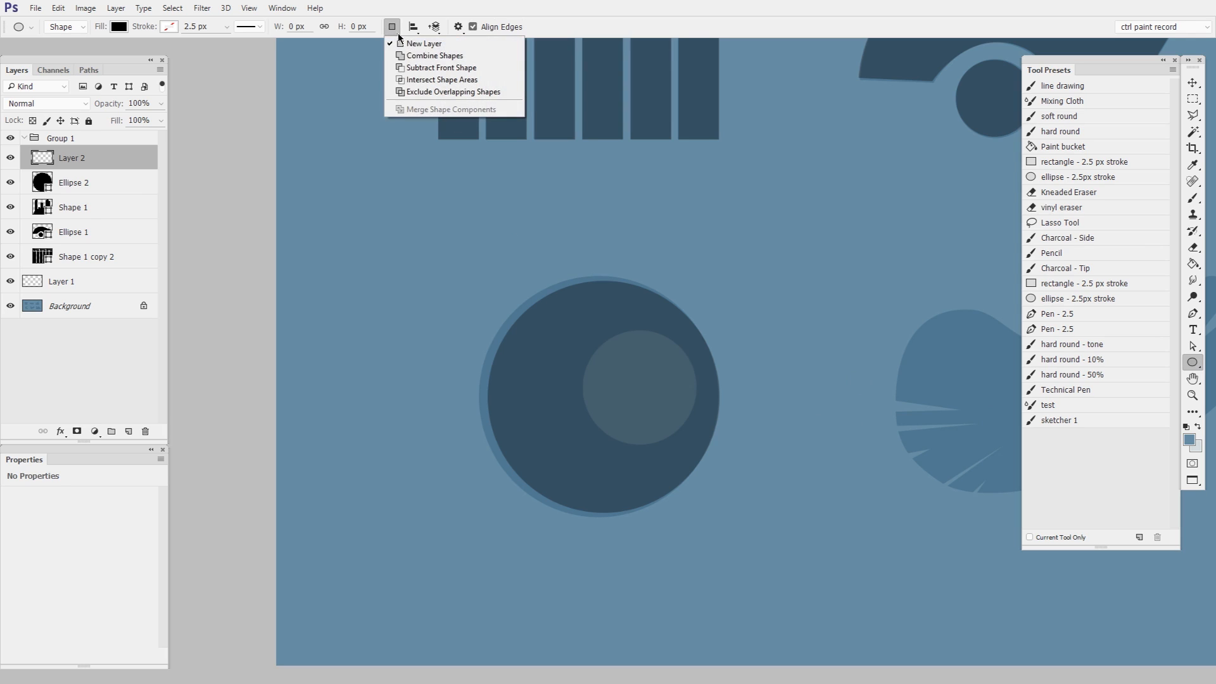
left_click(466, 68)
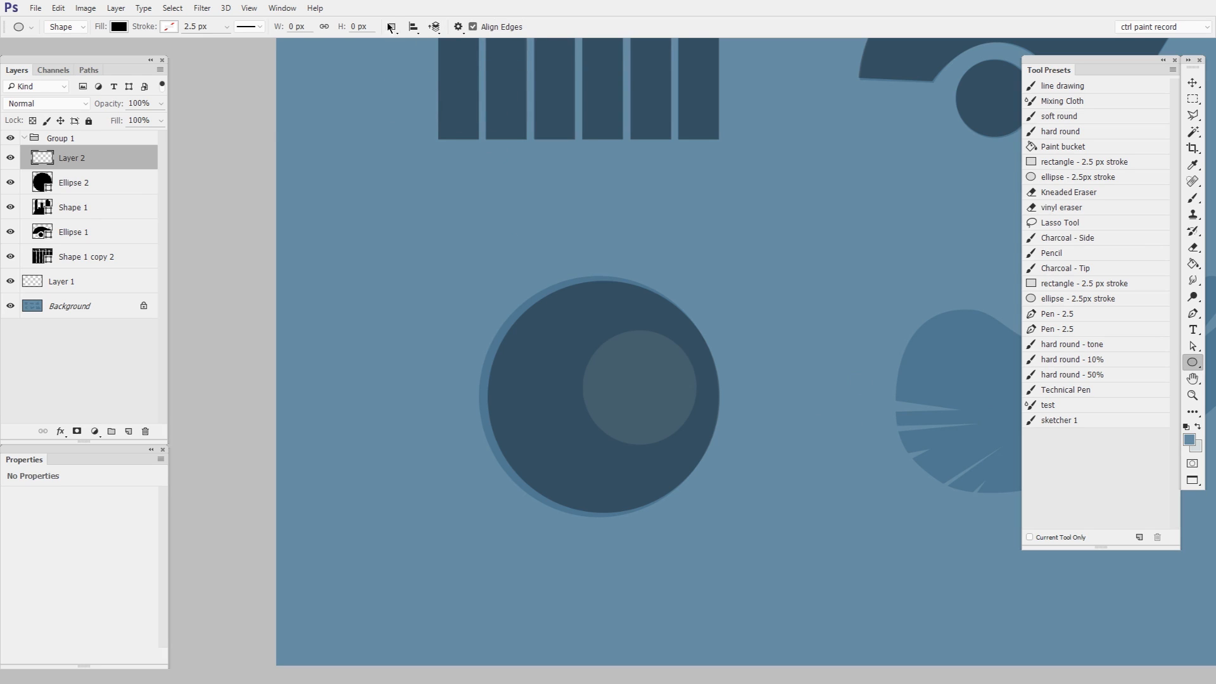
Step: Cut an elliptical hole about 211 × 214 px out of the large circle's shape layer over the lighter inner circle
left_click(124, 184)
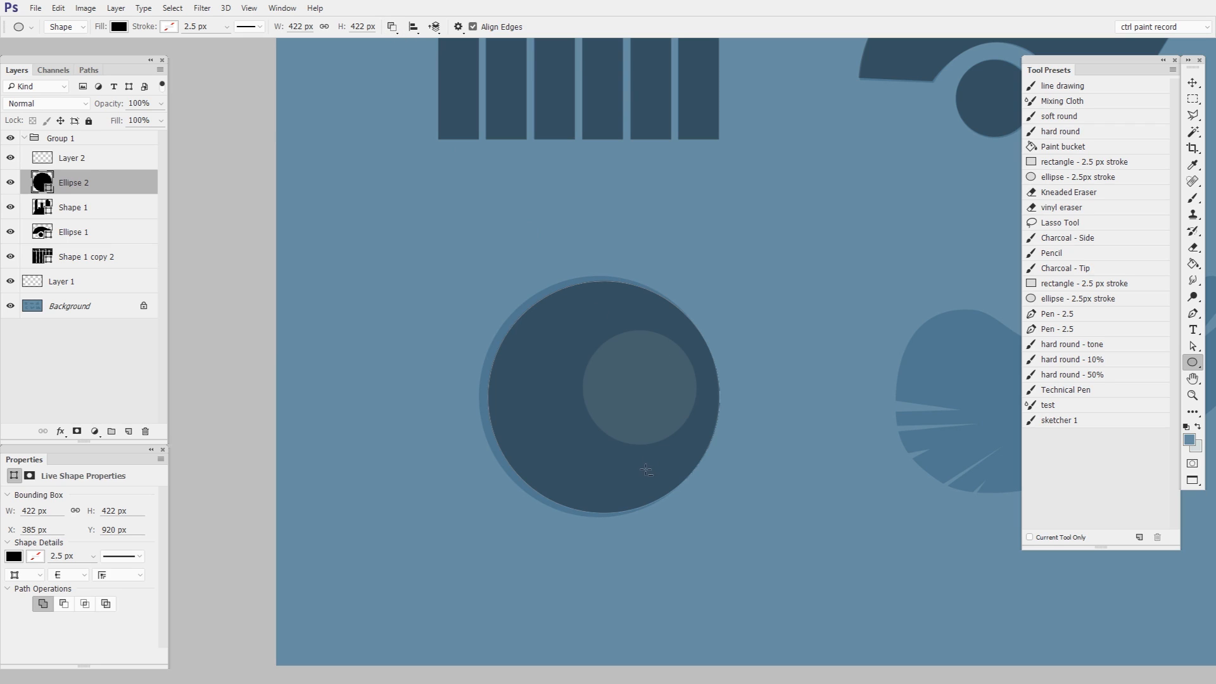
left_click_drag(578, 330, 697, 442)
key("v")
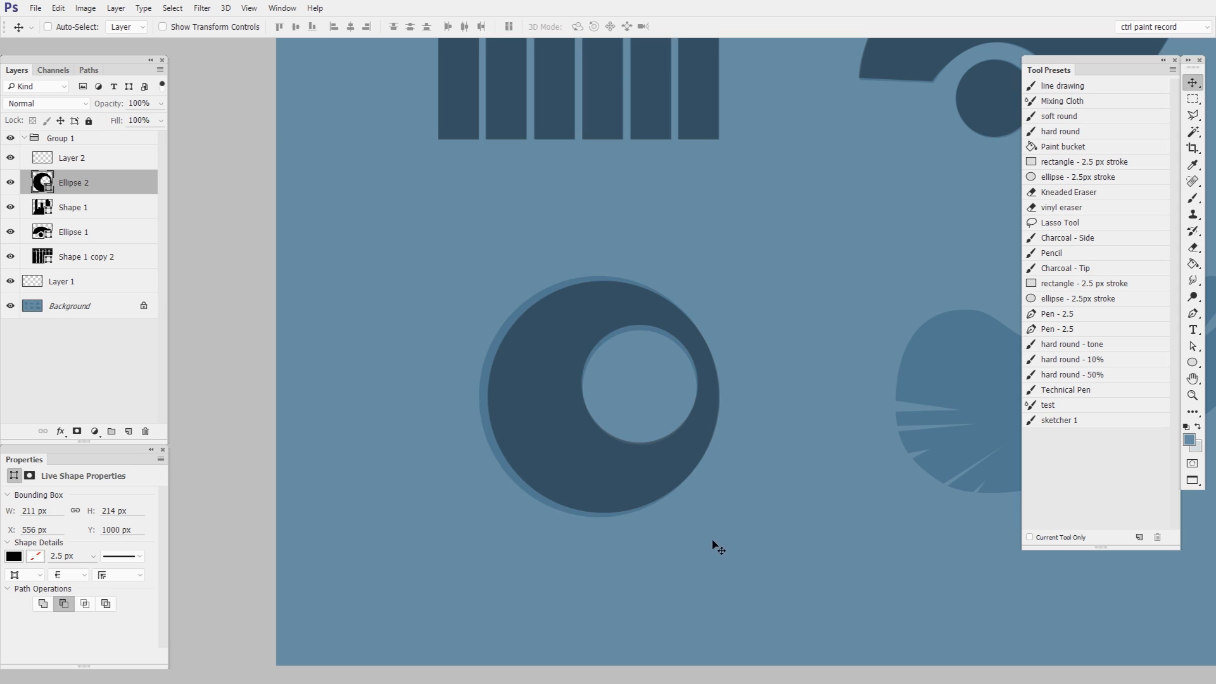
Step: Select all four anchor points of the hole's path inside the large circle
key("z")
left_click(791, 352)
left_click(791, 352)
key("a")
left_click_drag(733, 390, 887, 342)
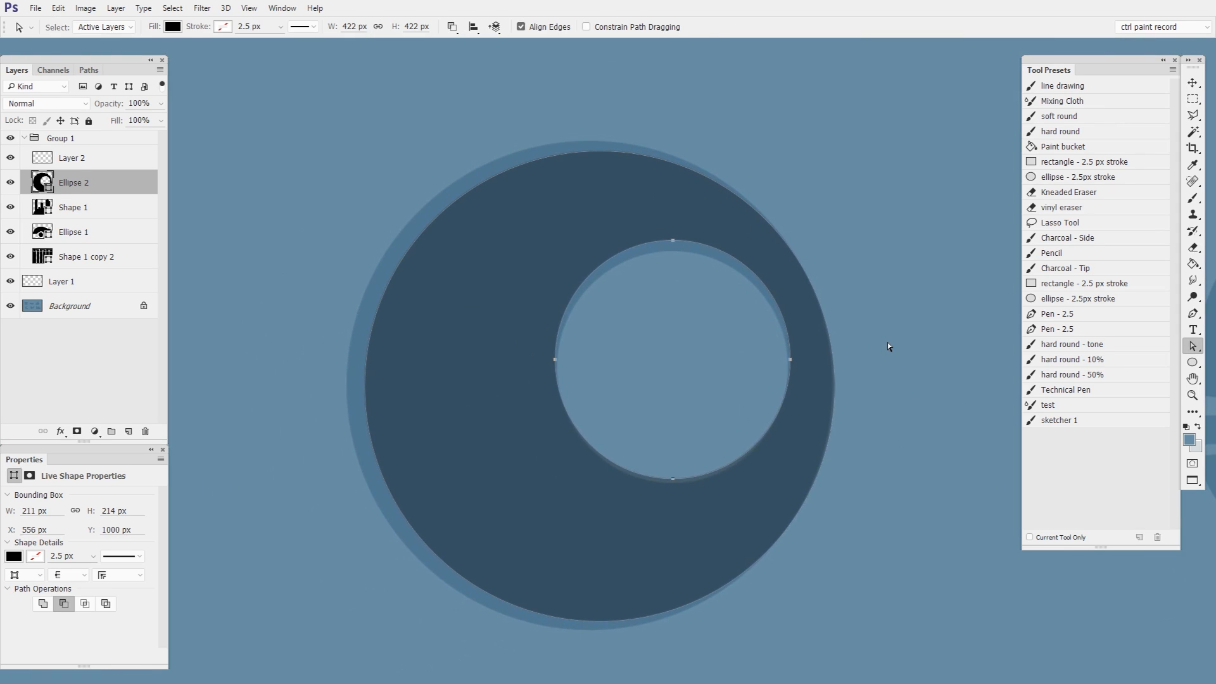
left_click(1195, 350)
left_click(673, 478)
left_click(789, 359, "shift")
left_click(673, 241, "shift")
left_click(555, 359, "shift")
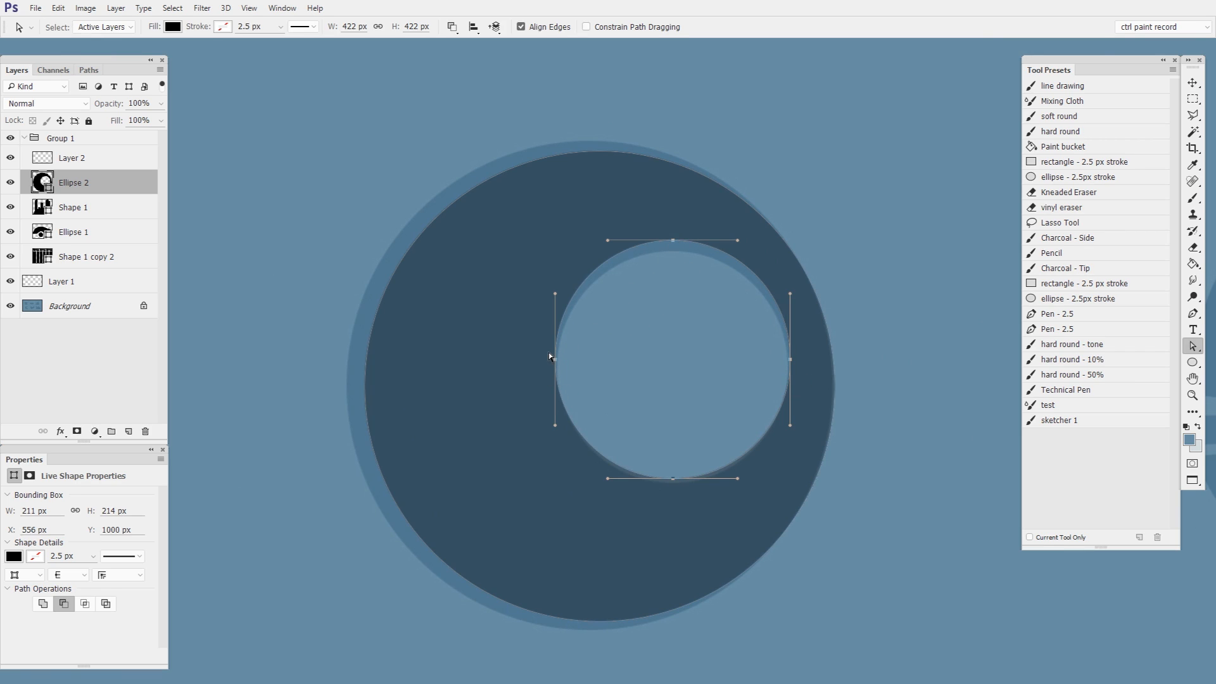
Step: Reposition the hole in the large circle over the lighter inner circle and resize it to about 210 × 210 px
left_click_drag(790, 359, 664, 420)
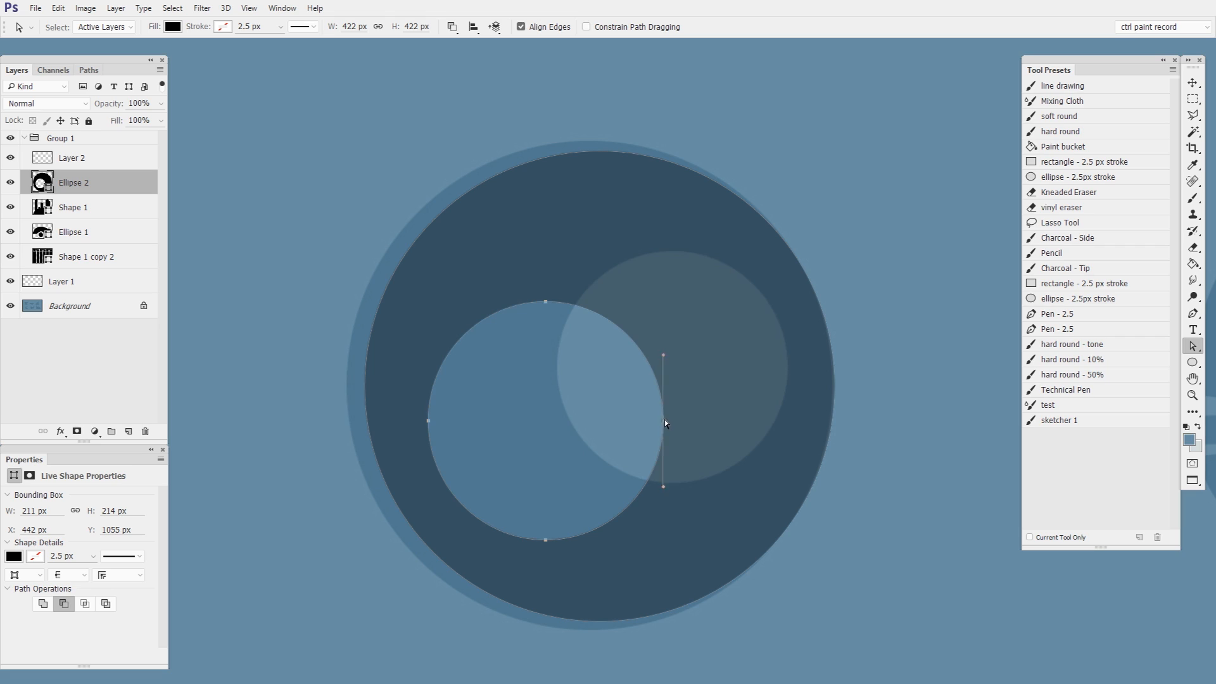
left_click_drag(793, 379, 797, 362)
key("ctrl+t")
left_click_drag(787, 247, 789, 249)
left_click_drag(551, 364, 550, 365)
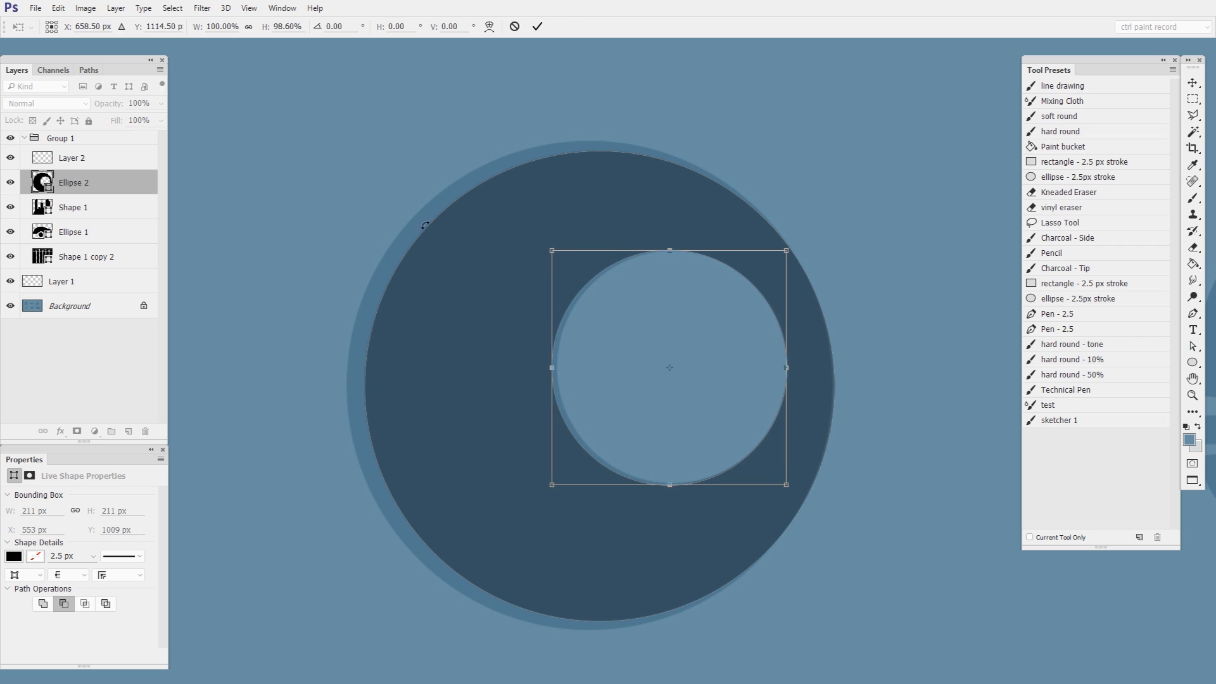
left_click_drag(670, 250, 669, 247)
left_click_drag(553, 366, 554, 366)
left_click_drag(670, 244, 670, 251)
key("Return")
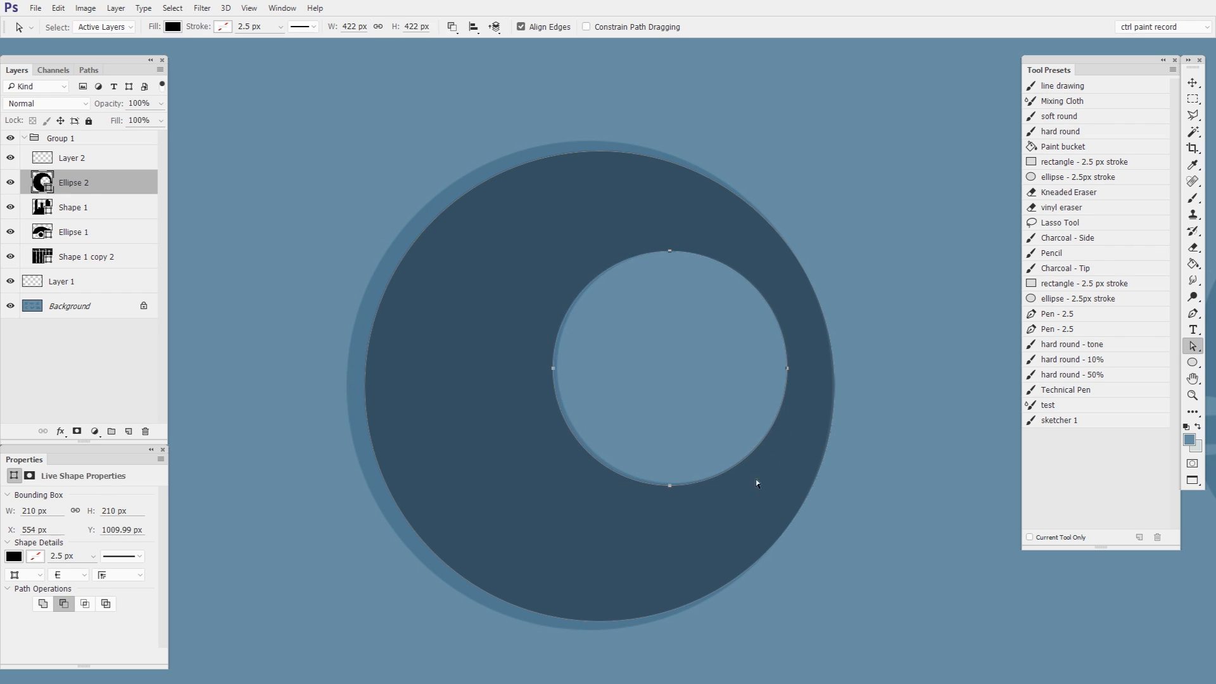
Step: Scale the large circle up to about 454 × 454 px to cover the ring silhouette
key("z")
left_click(897, 427, "alt")
key("a")
key("ctrl+t")
left_click_drag(853, 461, 827, 467)
mouse_move(859, 305)
left_mouse_down()
mouse_move(910, 256)
mouse_move(874, 297)
left_mouse_up()
key("Return")
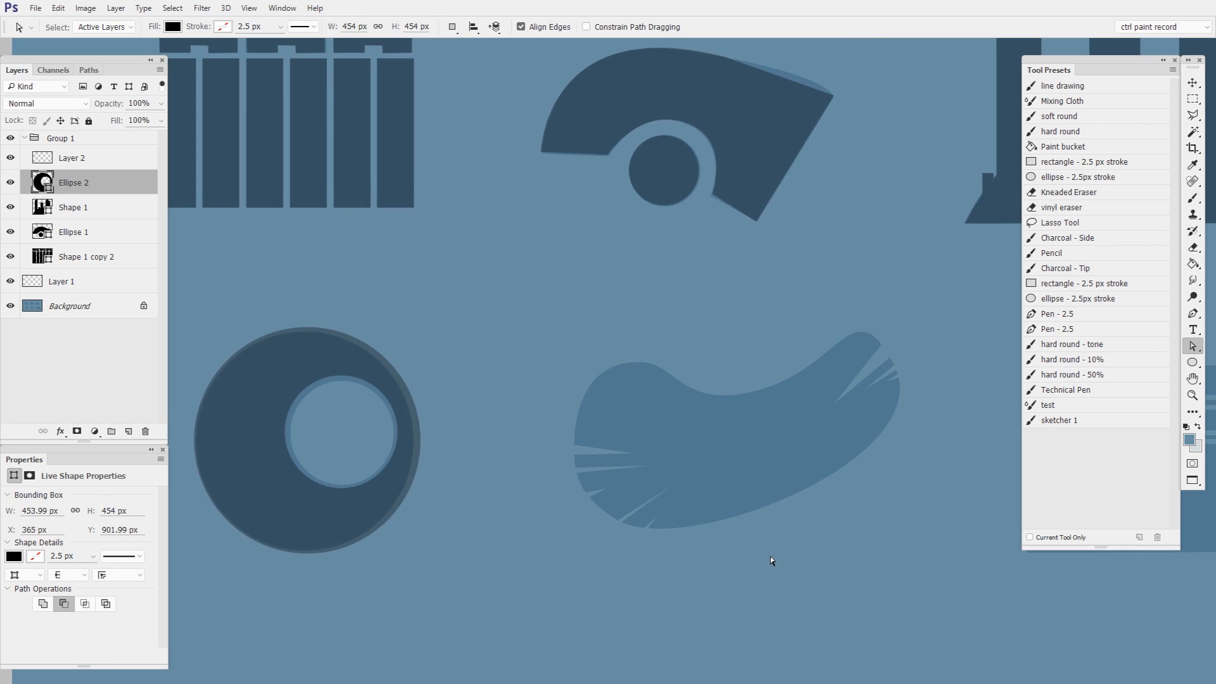
Step: Trace the factory silhouette, about 657 × 476 px, as a closed Pen tool shape with the chimney, notch and curved roof end
left_click_drag(920, 544, 620, 534)
left_click_drag(853, 467, 884, 486)
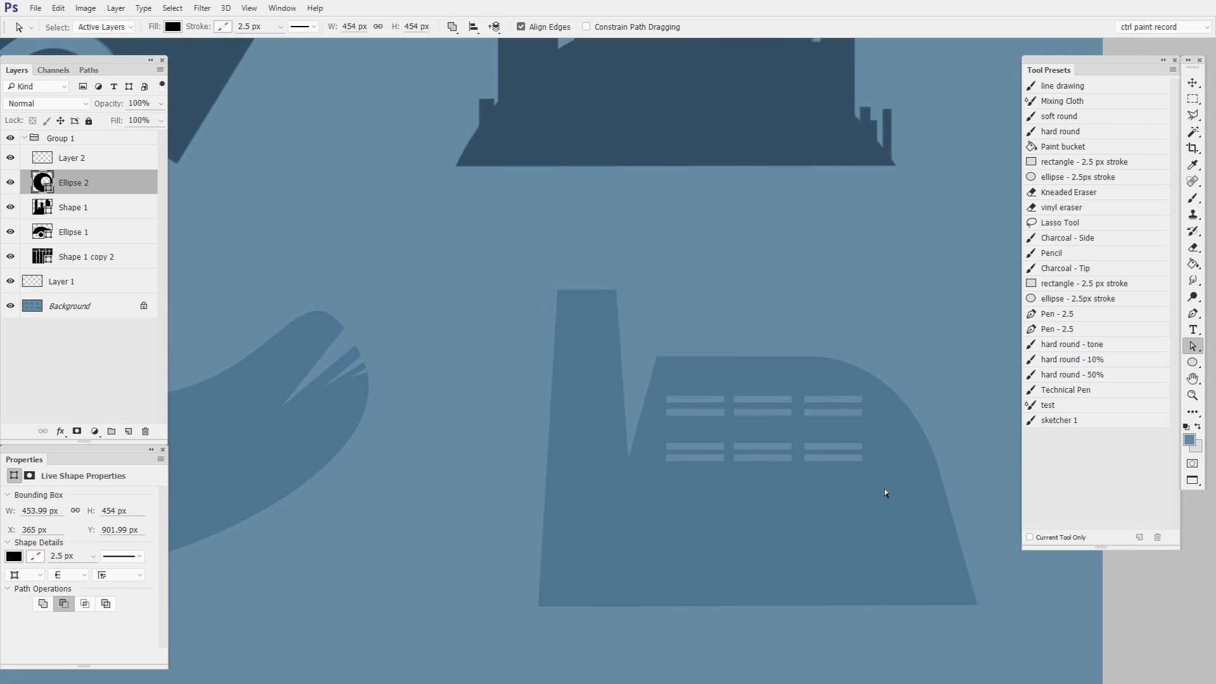
left_click(1193, 316)
left_click(540, 604)
left_click(559, 289)
left_click(614, 288)
left_click(628, 458)
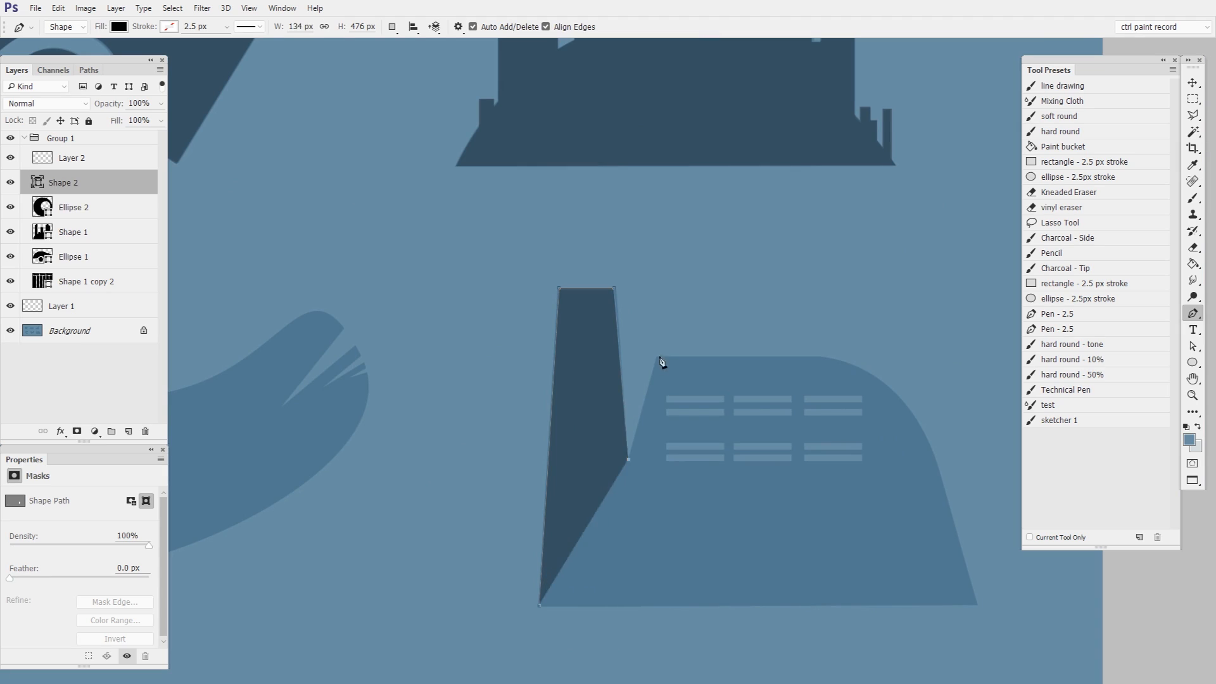
left_click(656, 359)
left_click(817, 358)
left_click_drag(945, 489, 978, 622)
left_click(978, 605)
left_click(539, 604)
Step: Add an empty layer and cut a rectangular slot about 89 × 12 px out of the factory shape at the first window bar with Subtract Front Shape
mouse_move(1193, 363)
left_mouse_down()
mouse_move(1189, 376)
mouse_move(1190, 363)
left_mouse_up()
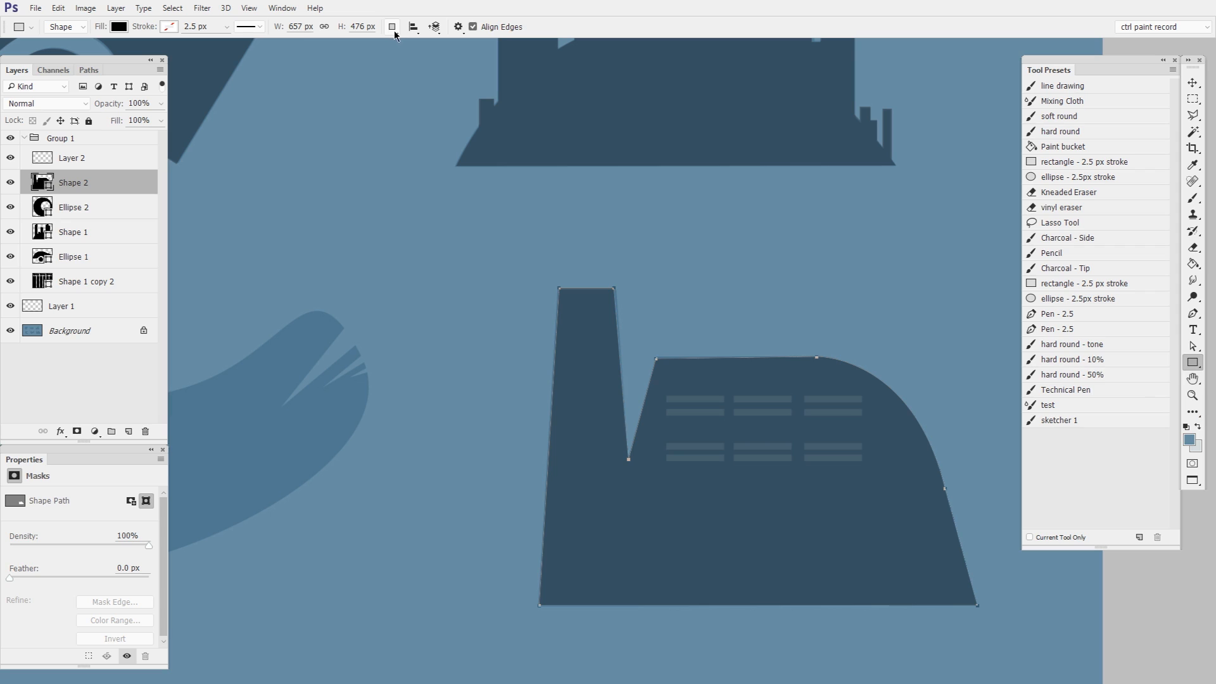
left_click(128, 432)
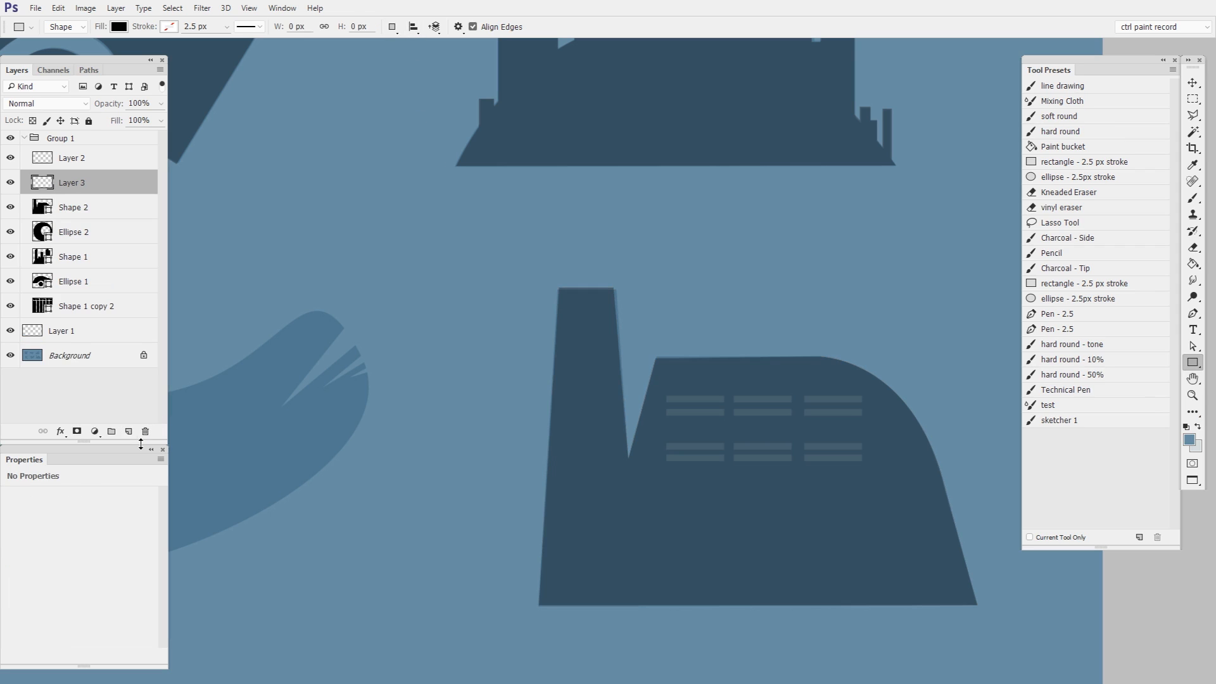
left_click(391, 29)
left_click(431, 68)
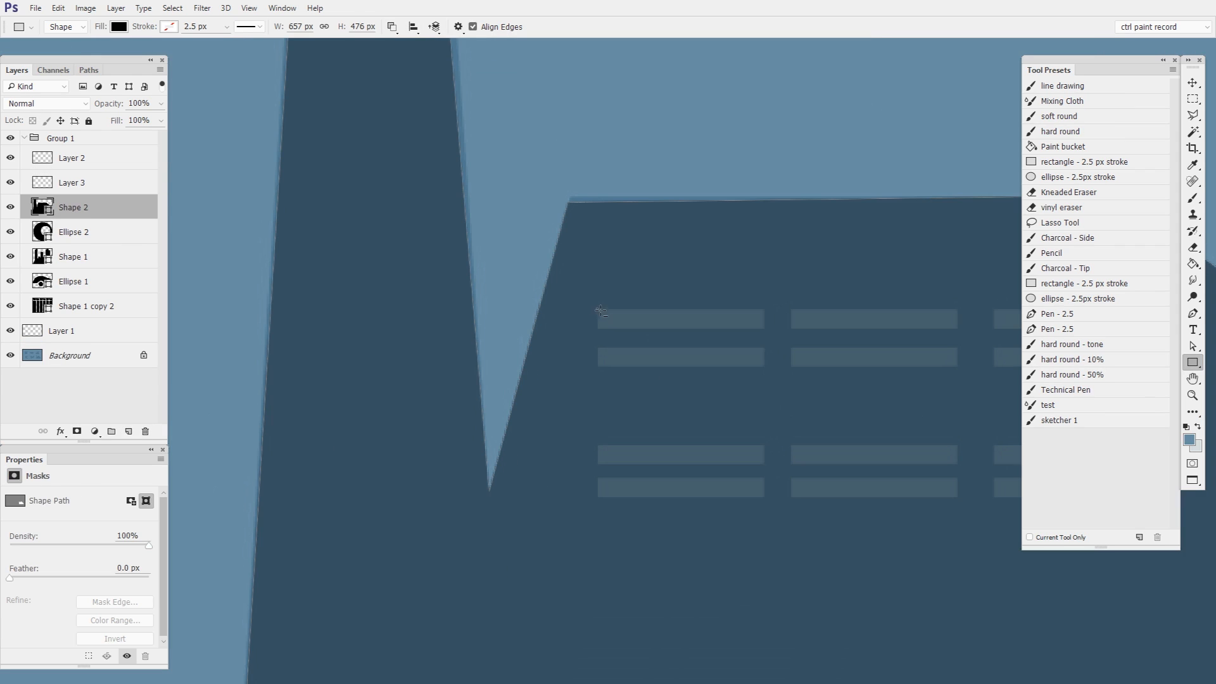
left_click_drag(596, 308, 767, 331)
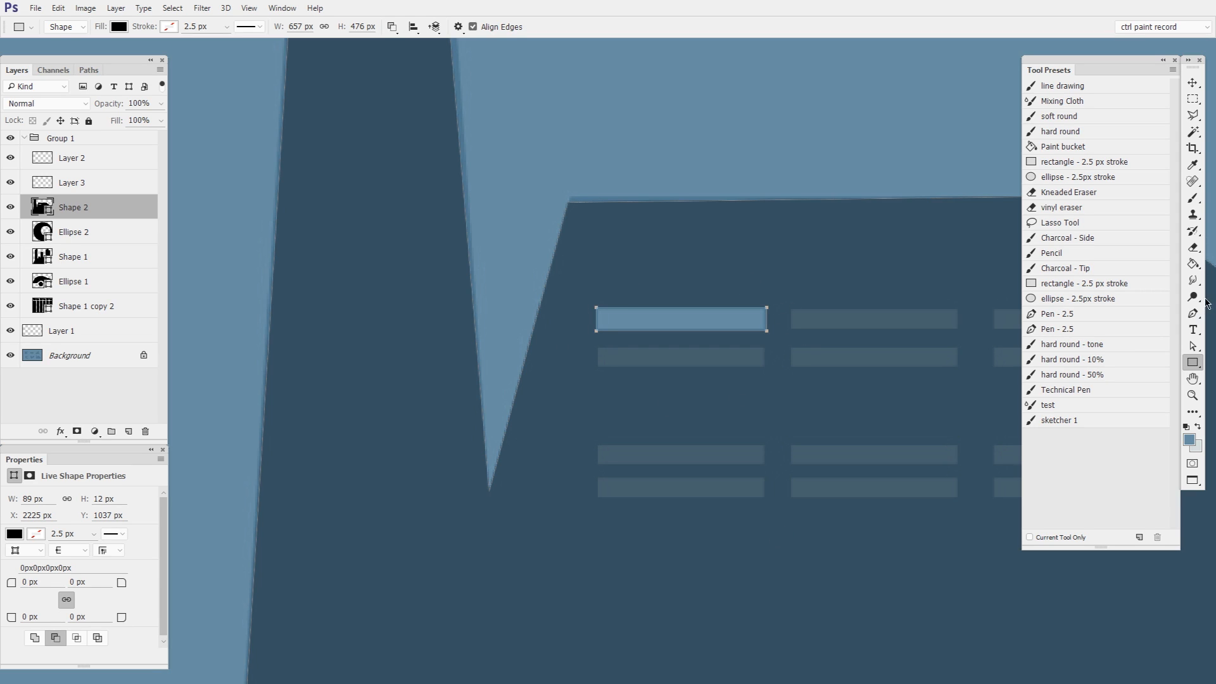
Step: Duplicate the slot cutout until all twelve window bars of the factory are cut out
left_click_drag(874, 545, 708, 547)
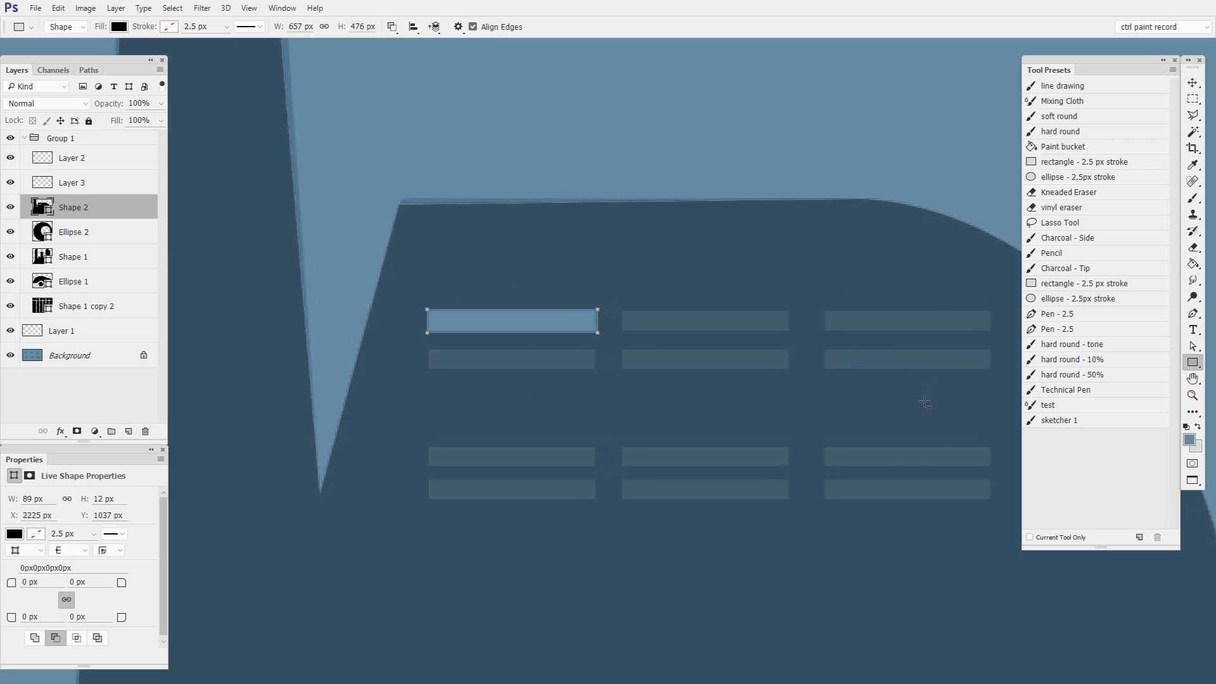
left_click(1193, 347)
left_click_drag(598, 332, 599, 370, "alt")
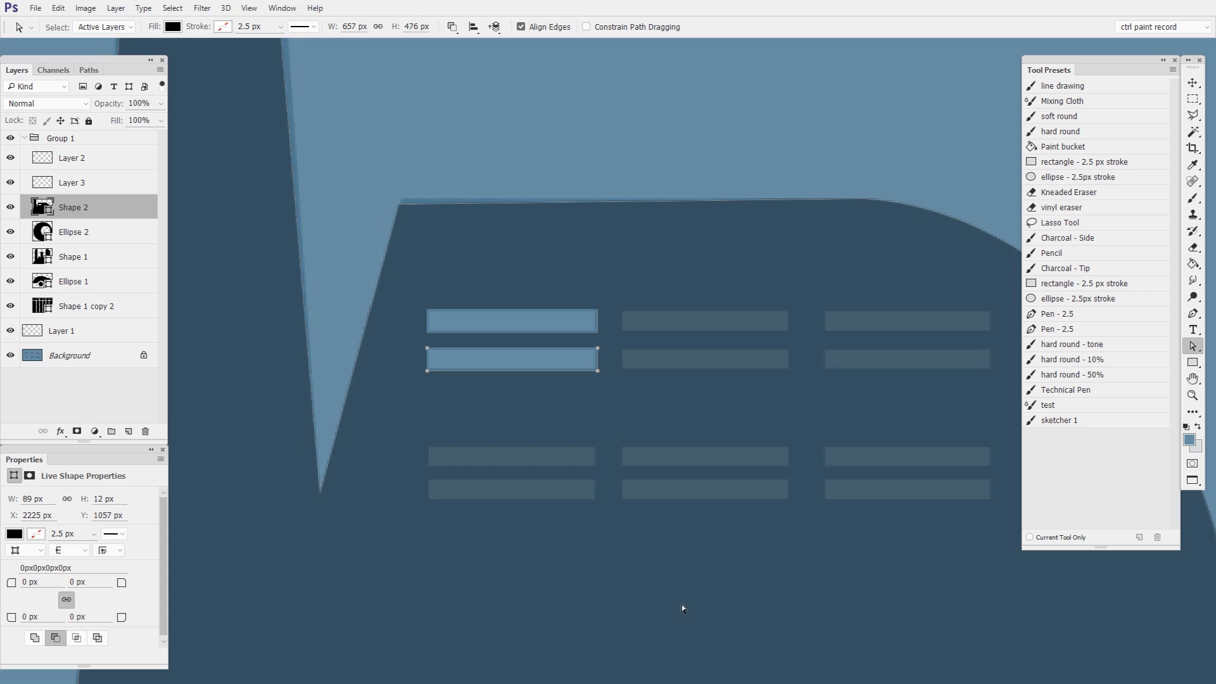
left_click_drag(613, 379, 790, 389)
left_click_drag(754, 450, 550, 473)
left_click_drag(584, 392, 896, 509, "alt+shift")
left_click(949, 316)
Step: Try to move the factory shape and scale it up to about 119% wide and 124% high
key("z")
left_click_drag(948, 342, 881, 402)
left_click_drag(829, 481, 713, 466)
left_click(1196, 91)
left_click_drag(874, 488, 744, 569)
key("ctrl+z")
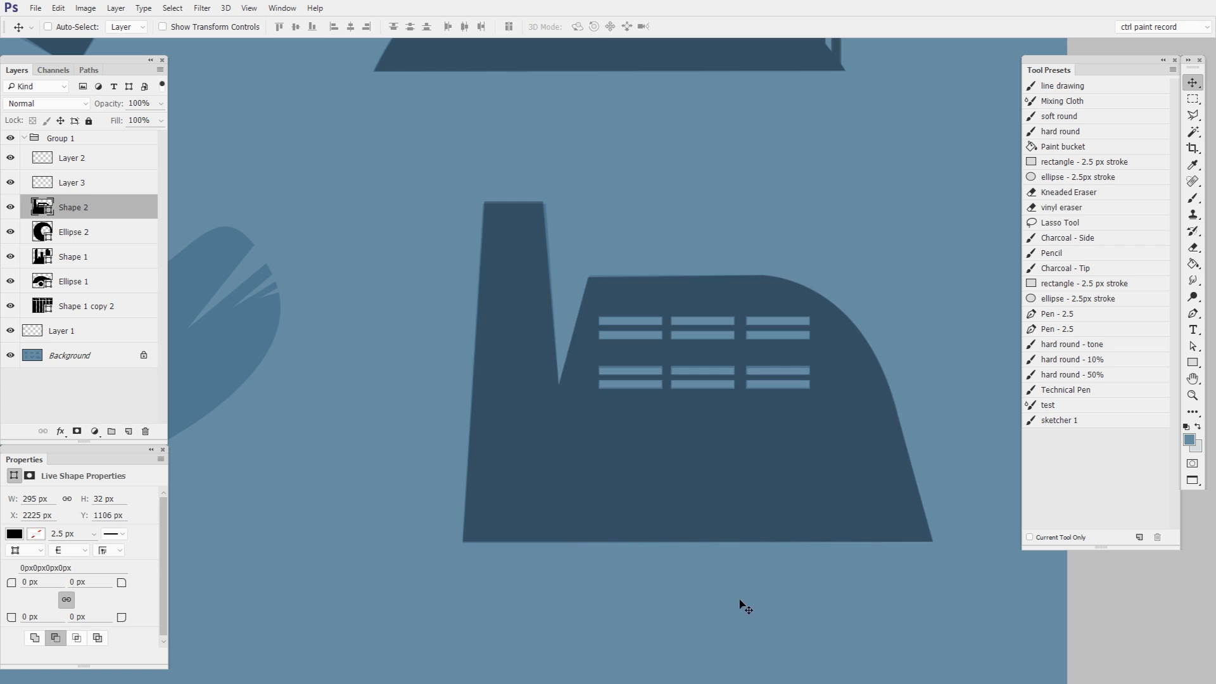
key("ctrl+t")
left_click_drag(955, 184, 1032, 120)
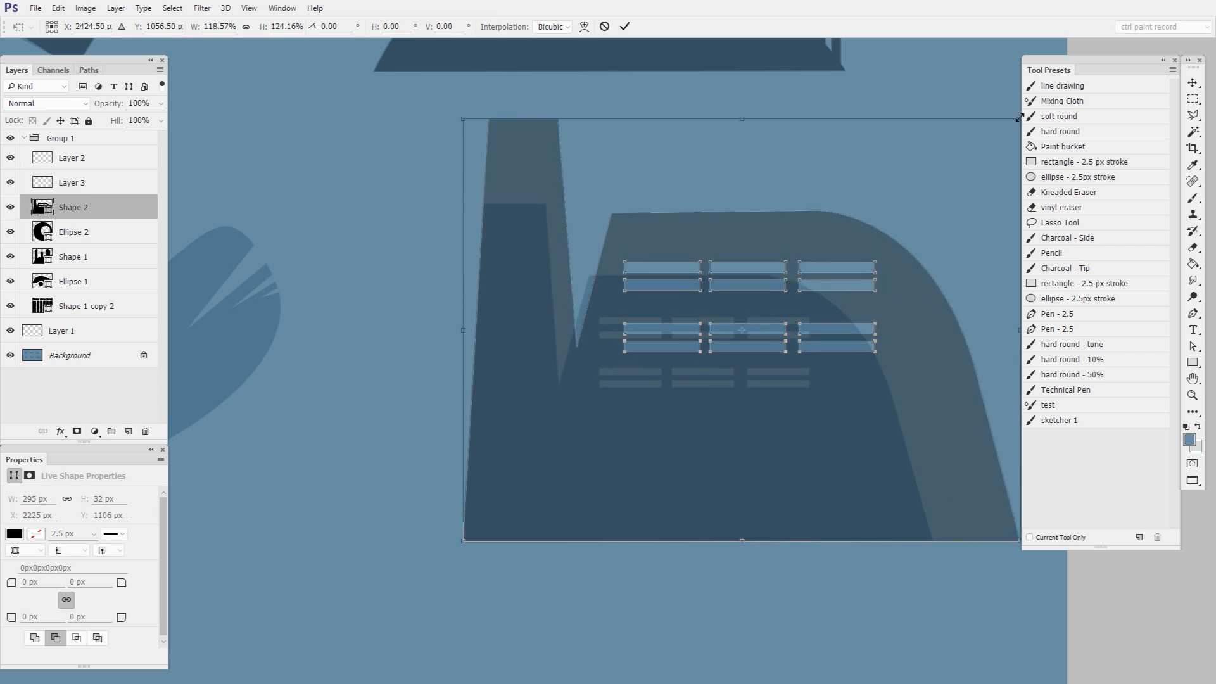
key("Escape")
scroll(904, 446, "down", 1)
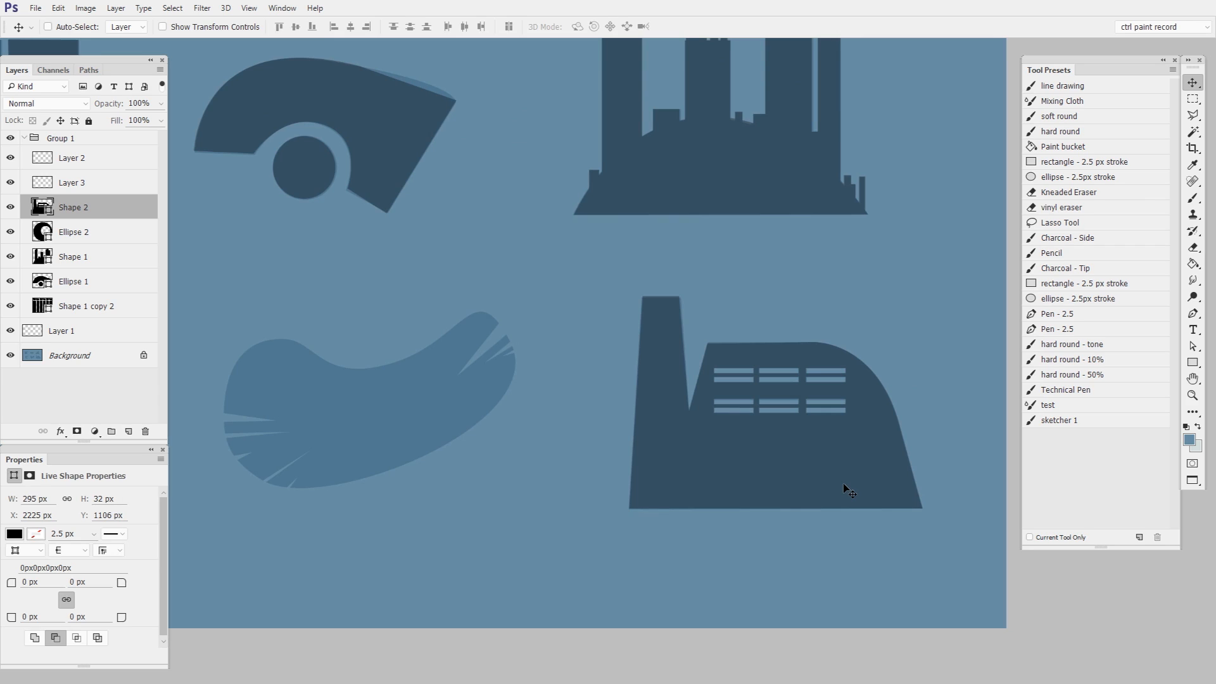
scroll(848, 491, "down", 2)
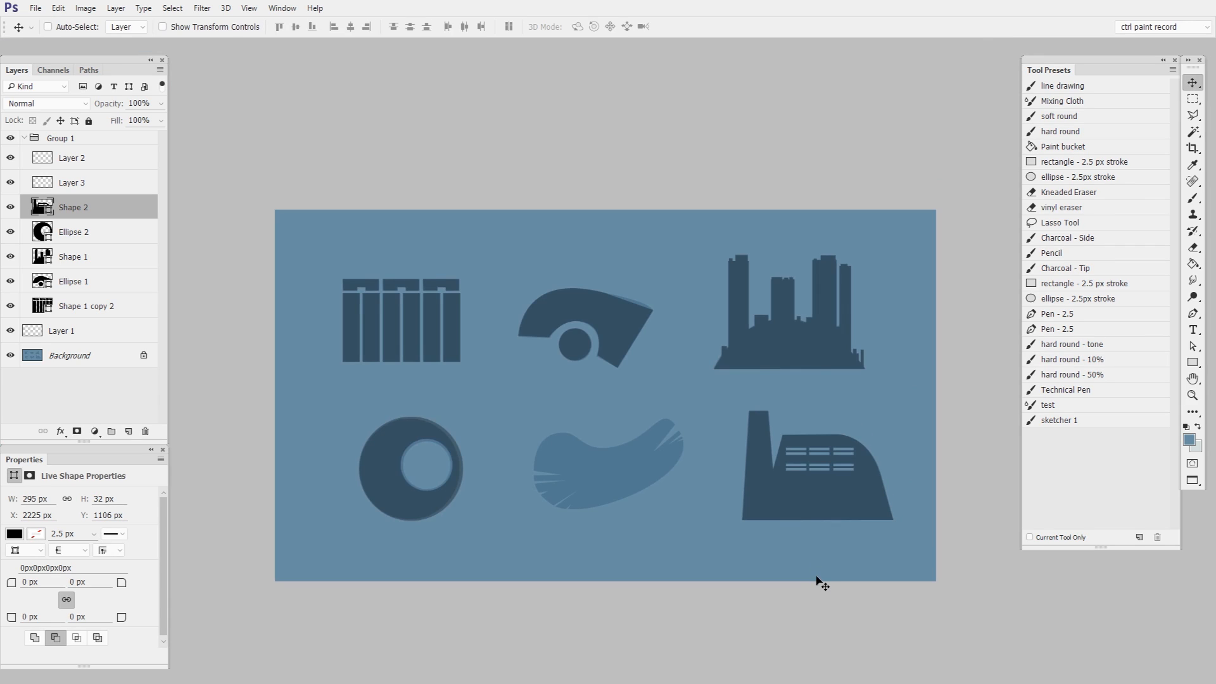